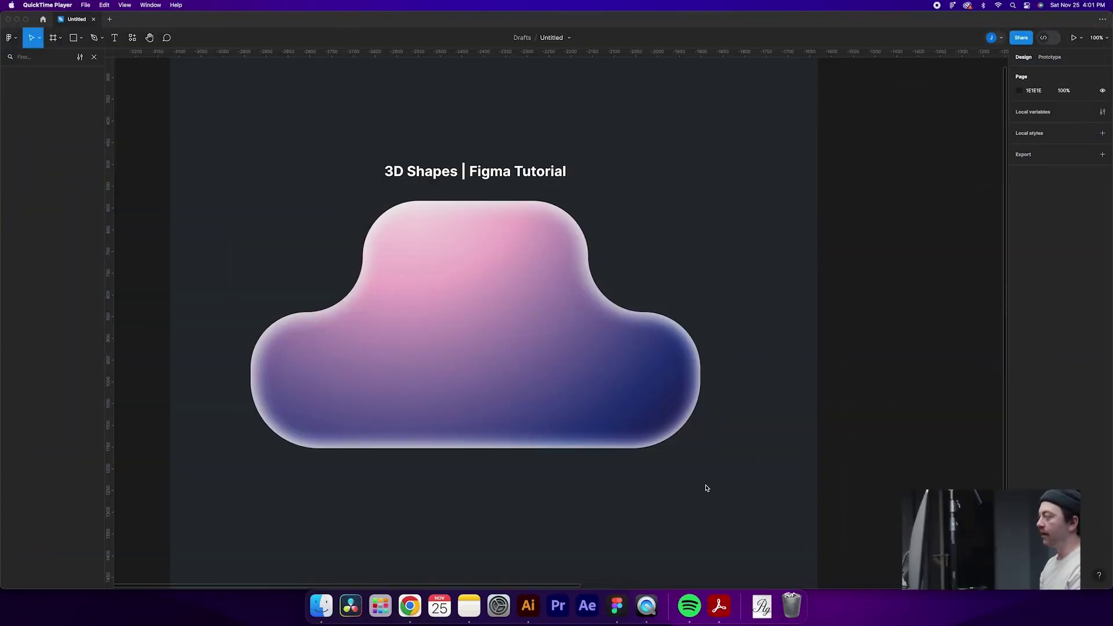
Scroll right past the finished cloud to the empty Frame 2 and its four colour swatches
scroll(706, 488, right, 2)
scroll(706, 488, right, 15)
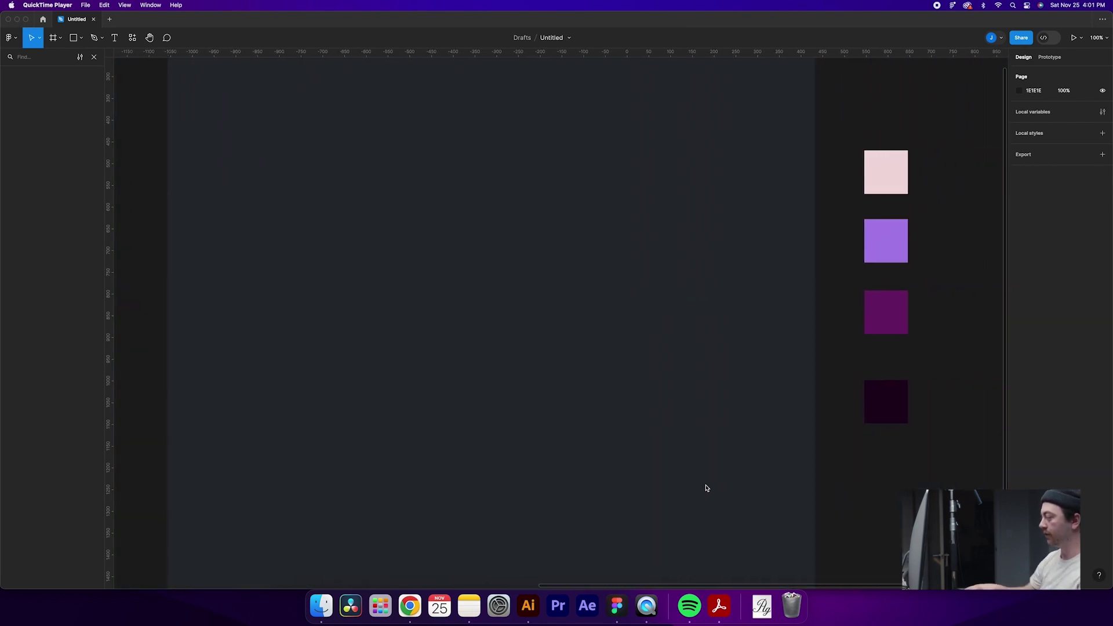
click(706, 488)
Zoom out to 50% and rename the empty Frame 2 to '3D Shape'
key(super+minus)
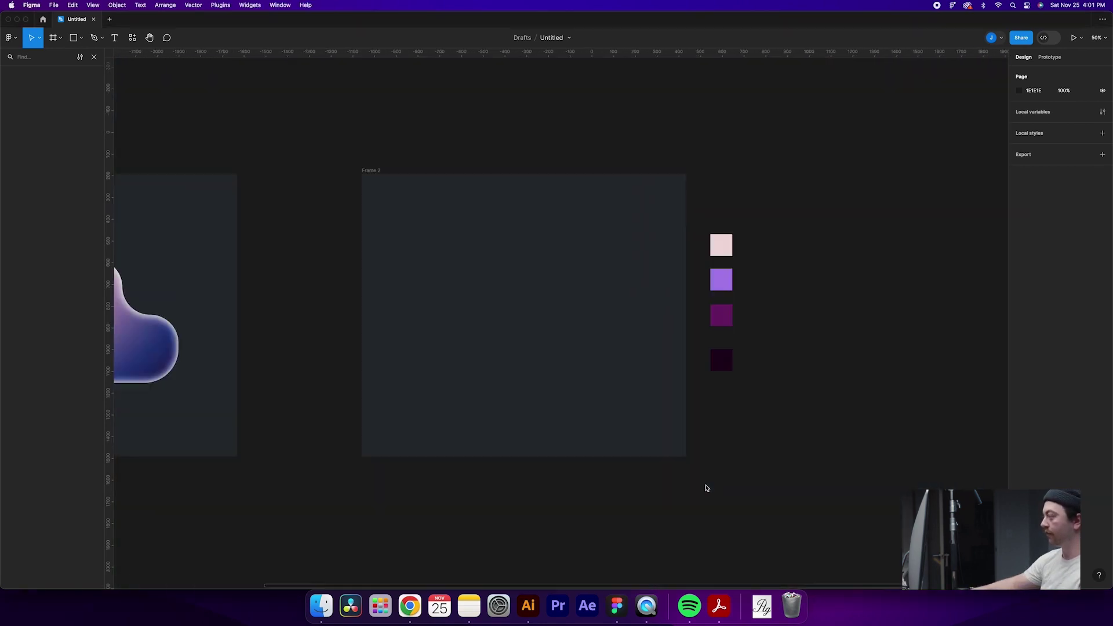
click(578, 355)
double_click(376, 170)
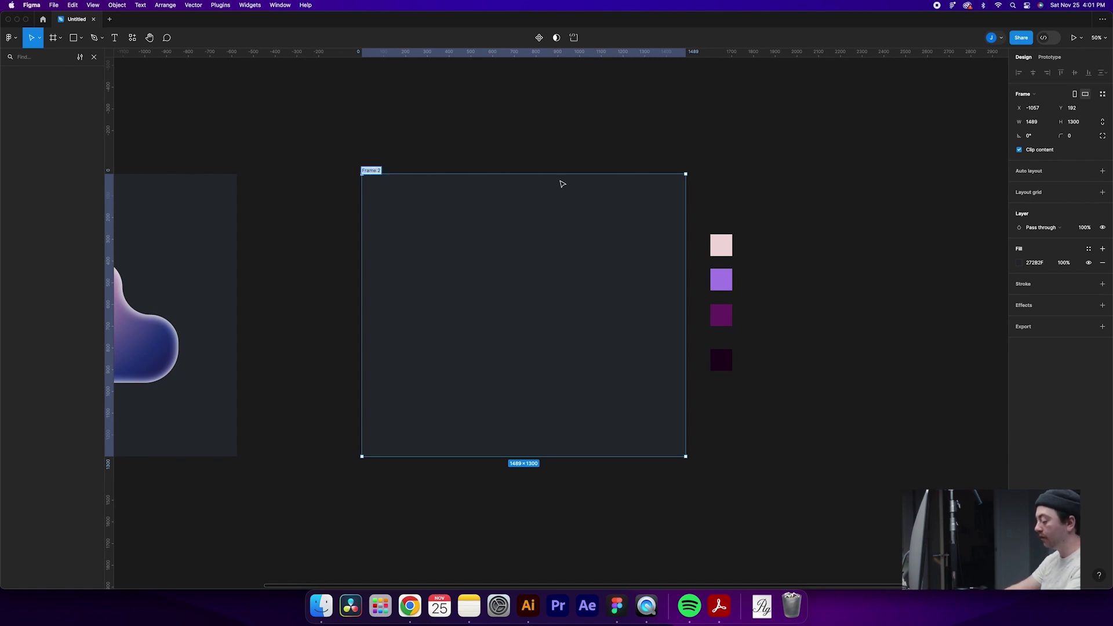
text(B)
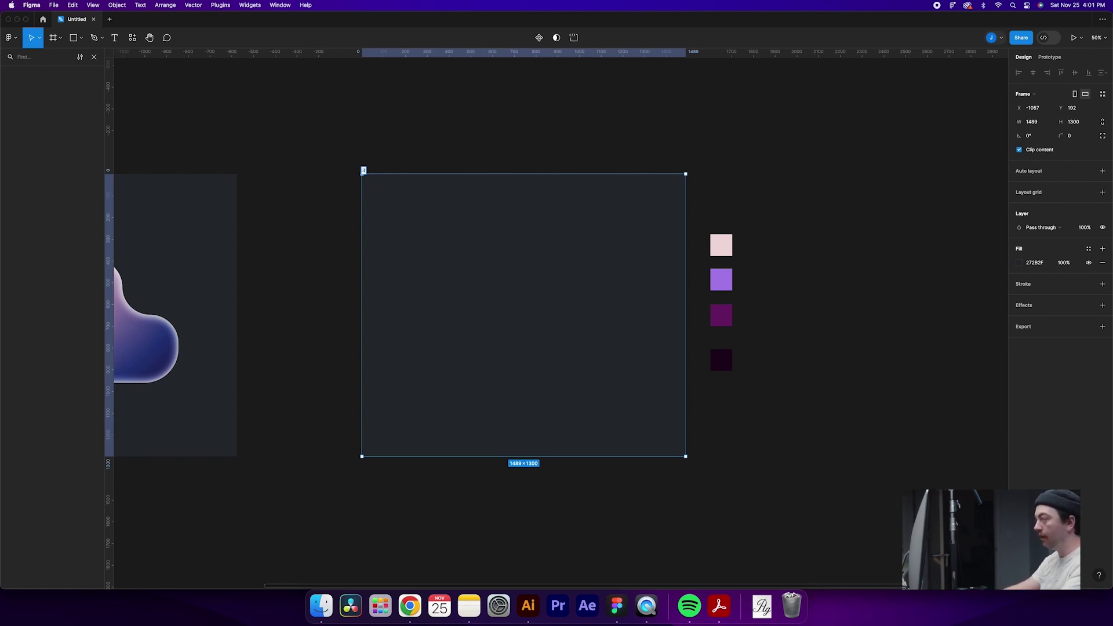
text(D Shape)
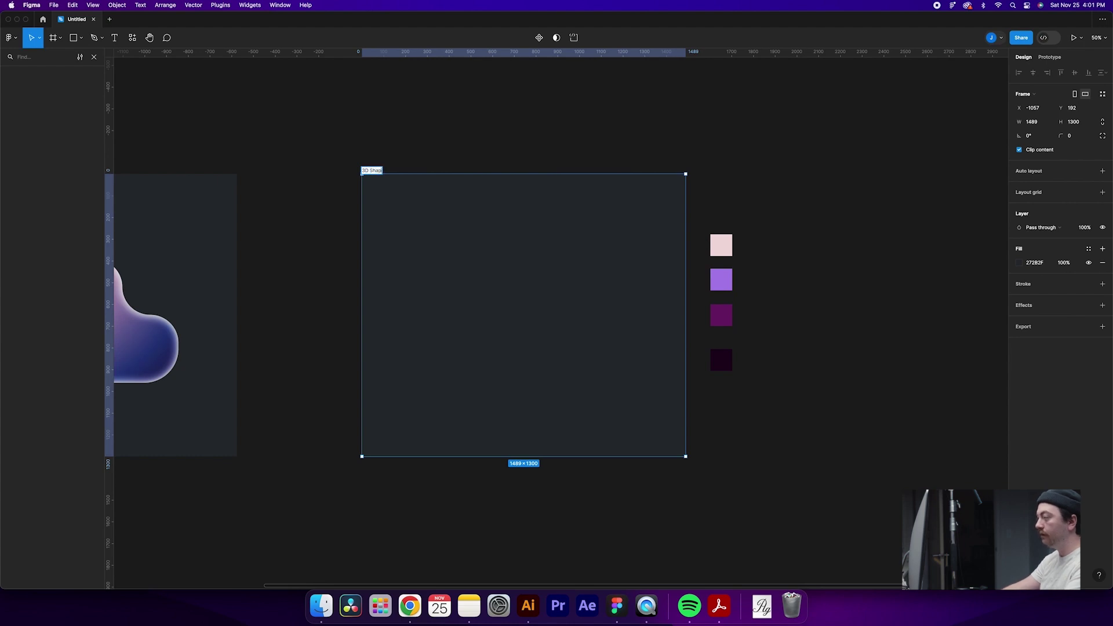
click(765, 450)
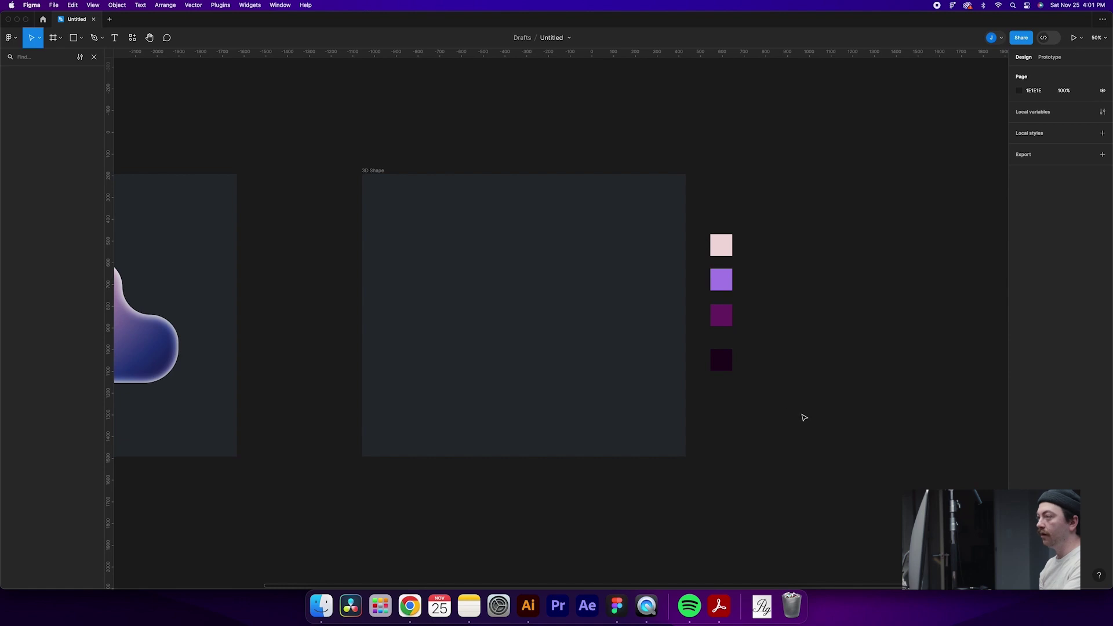
key(r)
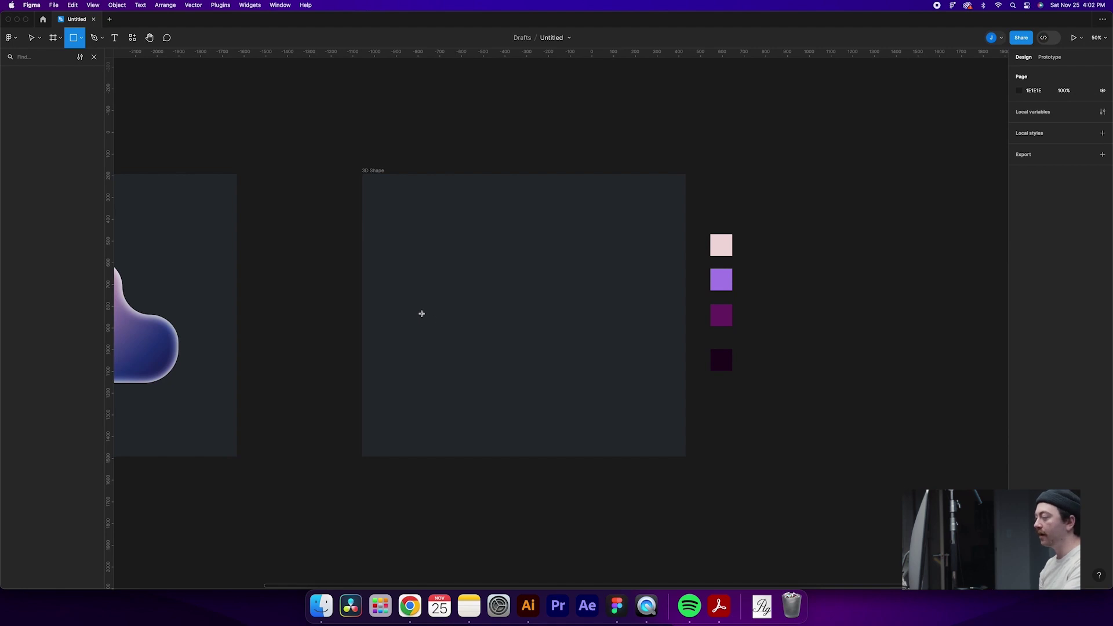
Draw a wide 772×186 rectangle with a narrower 350×202 copy stacked on top
mouse_move(421, 314)
mouse_down()
mouse_move(539, 356)
mouse_move(604, 369)
mouse_move(616, 359)
mouse_move(572, 342)
mouse_up()
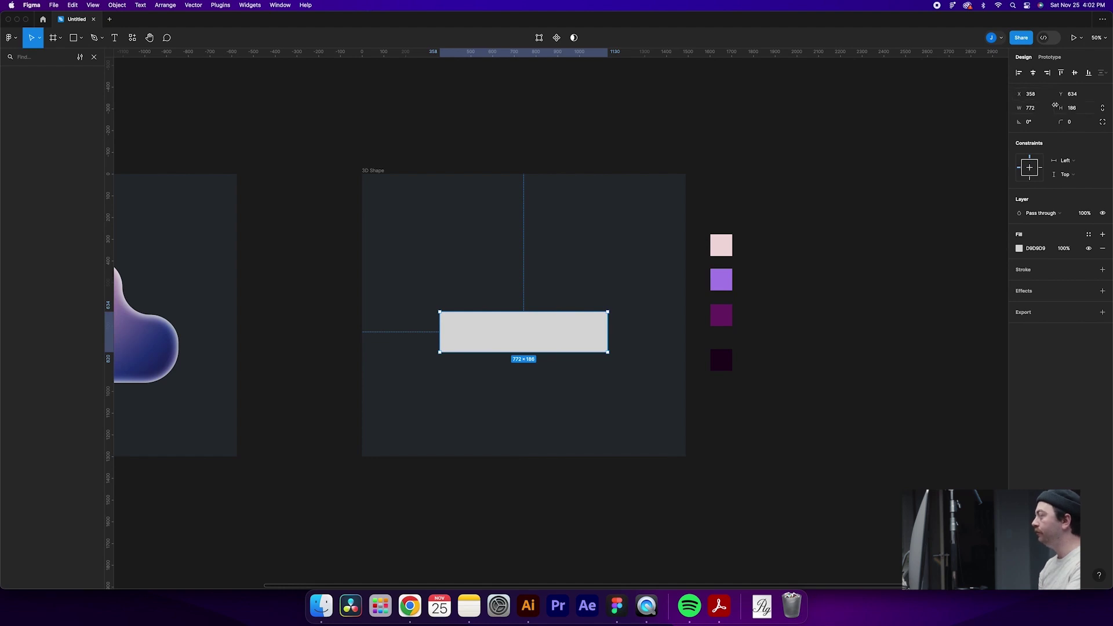
click(741, 204)
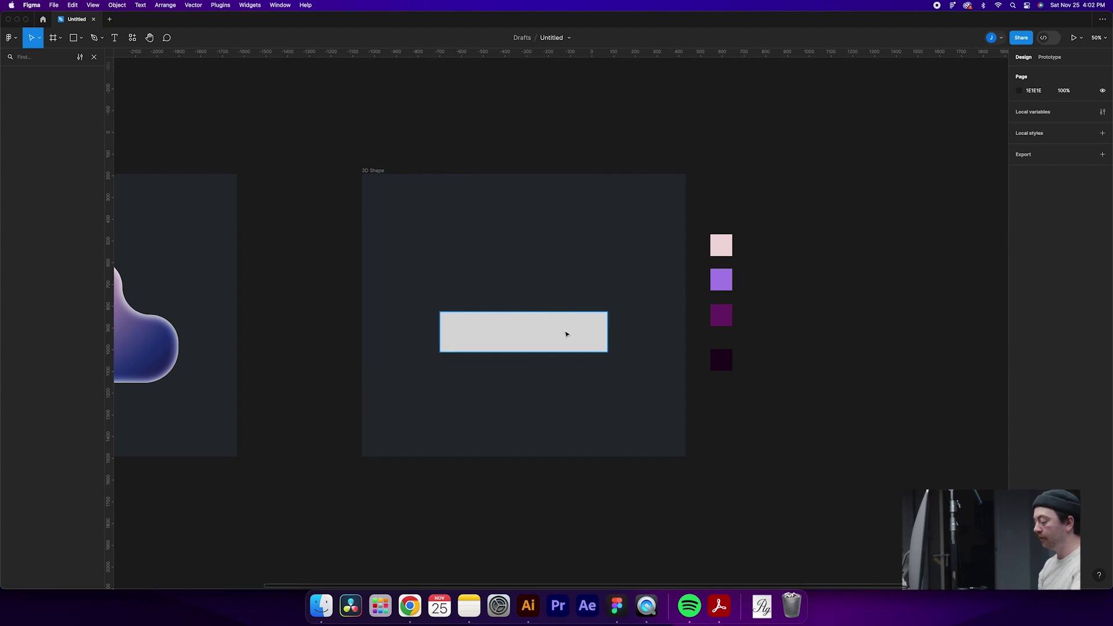
drag(567, 334, 560, 297)
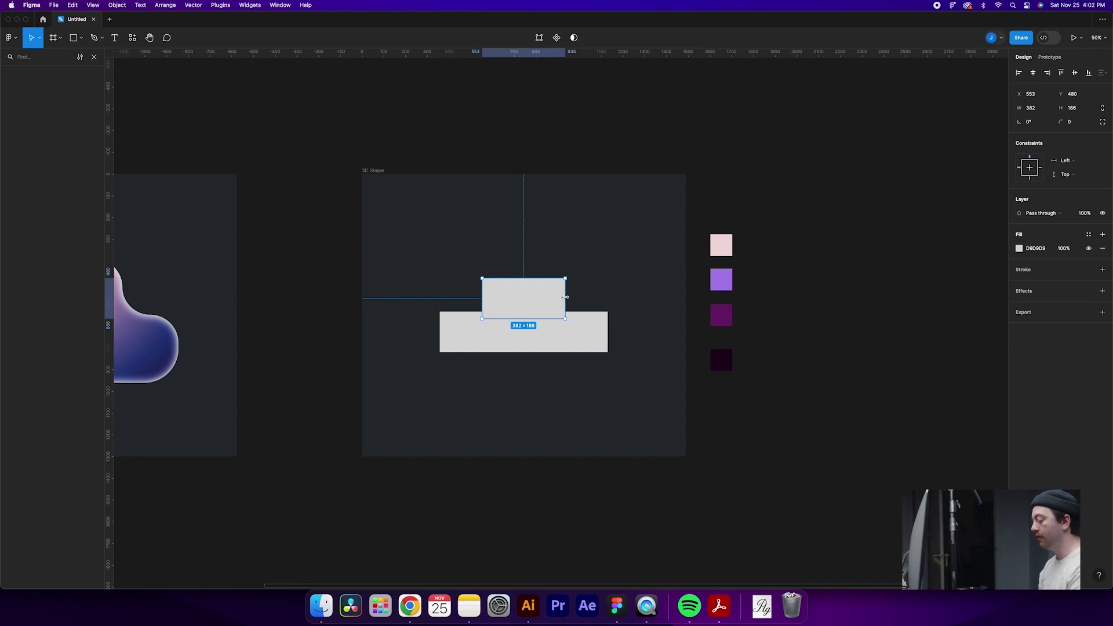
drag(566, 297, 559, 296)
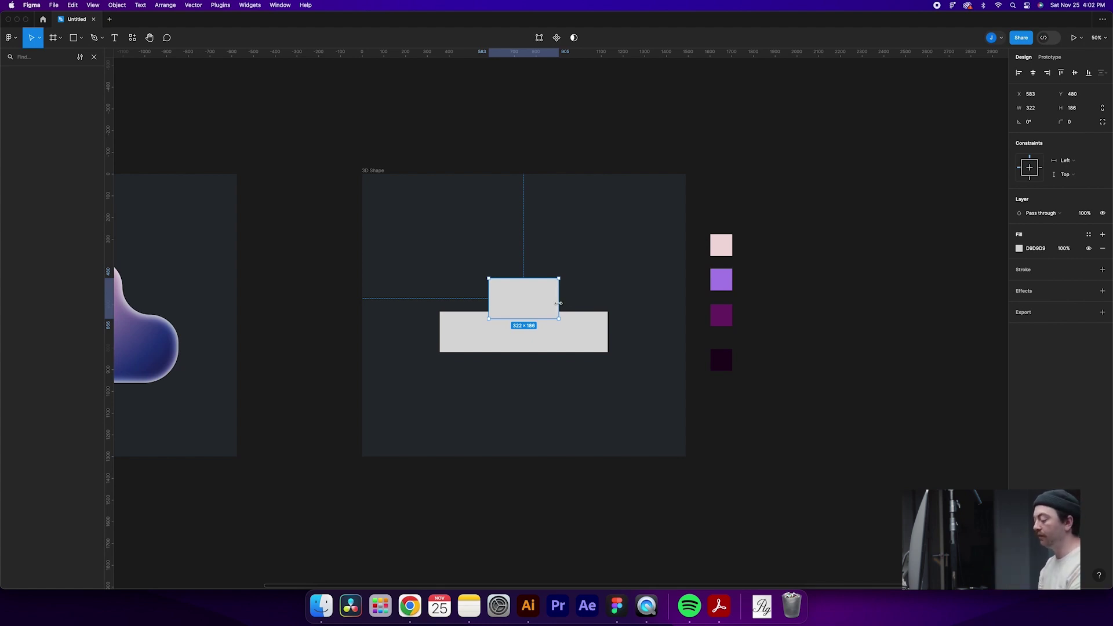
drag(560, 302, 537, 305)
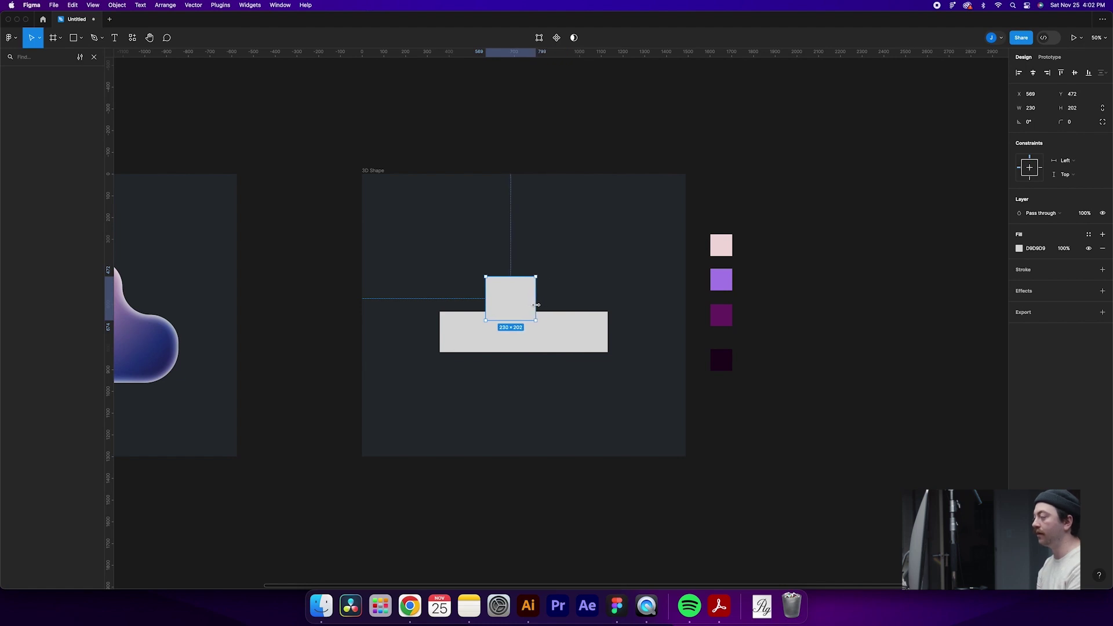
key(ctrl+z)
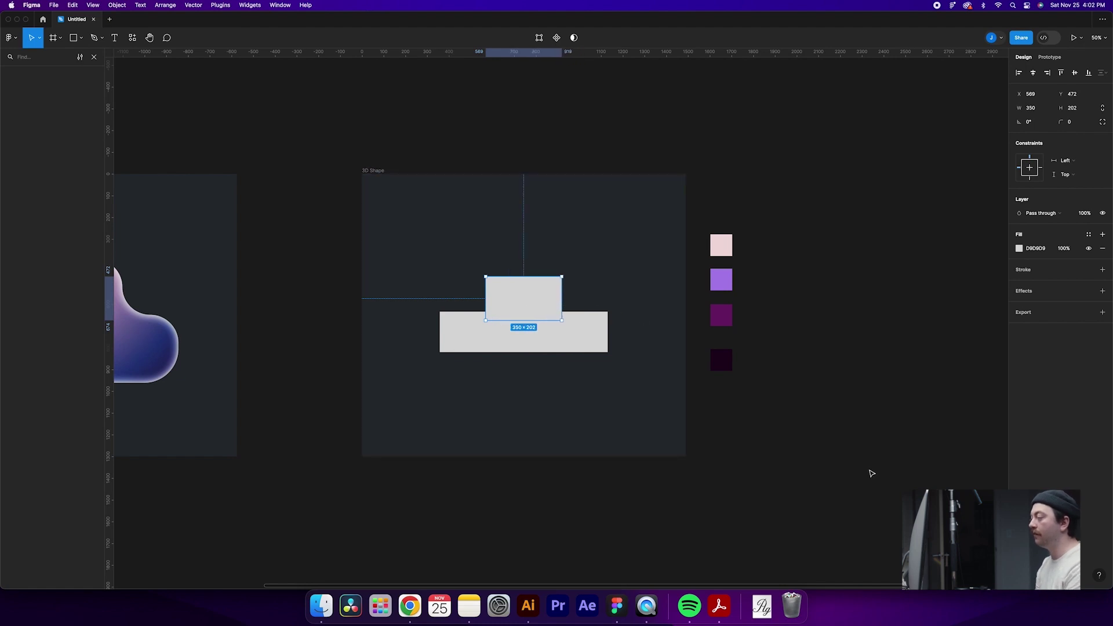
click(882, 498)
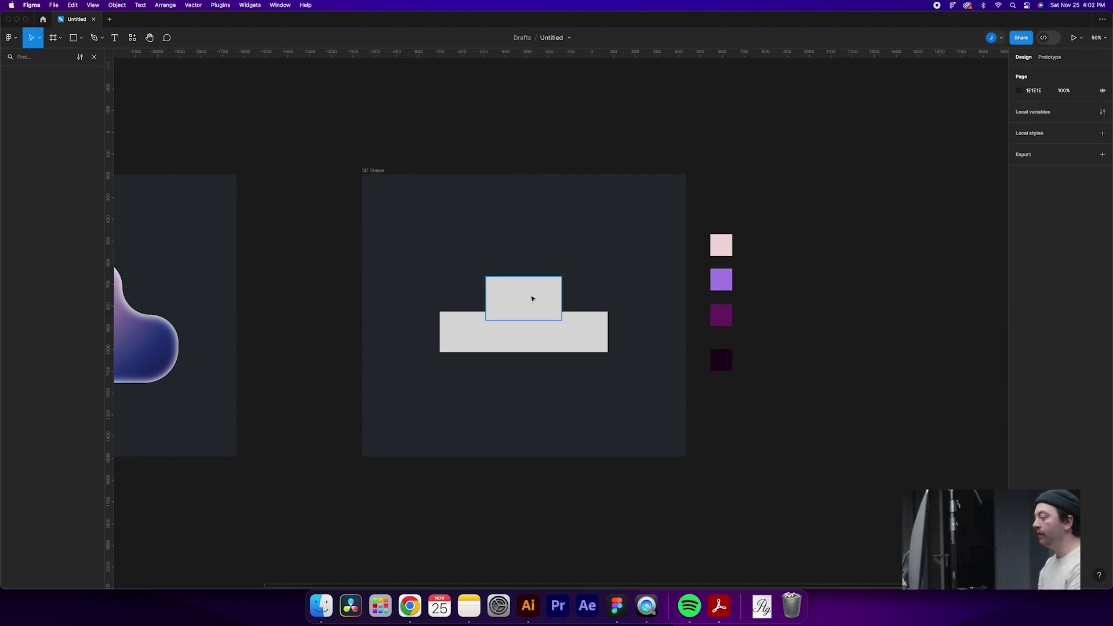
Union both rectangles into one 772×348 shape and give it a 120 corner radius
drag(466, 230, 564, 349)
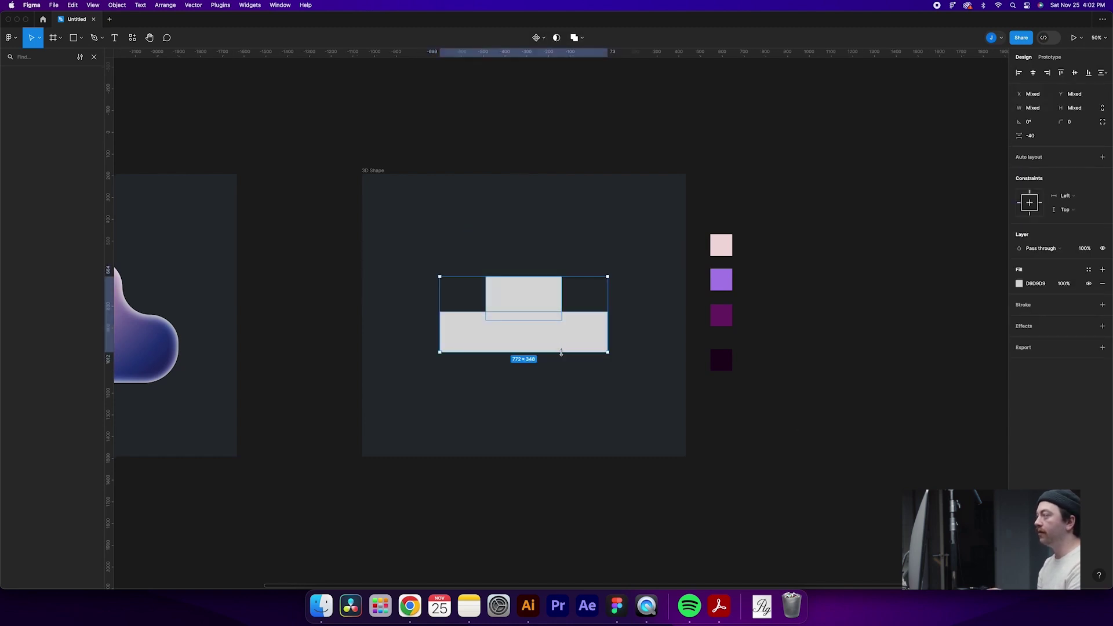
click(574, 37)
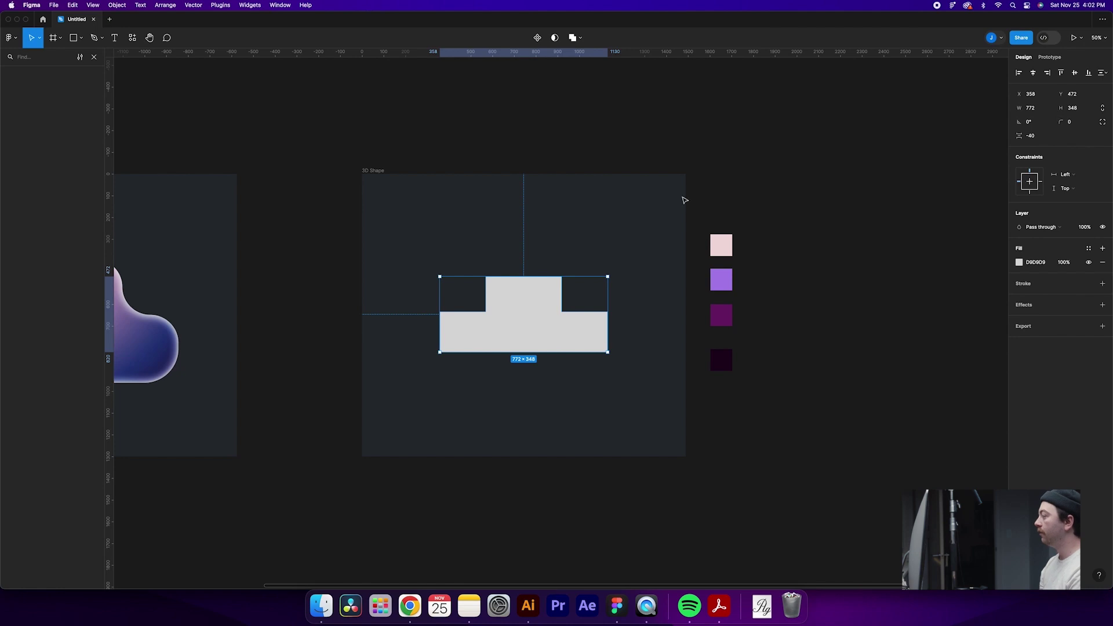
click(592, 239)
click(540, 294)
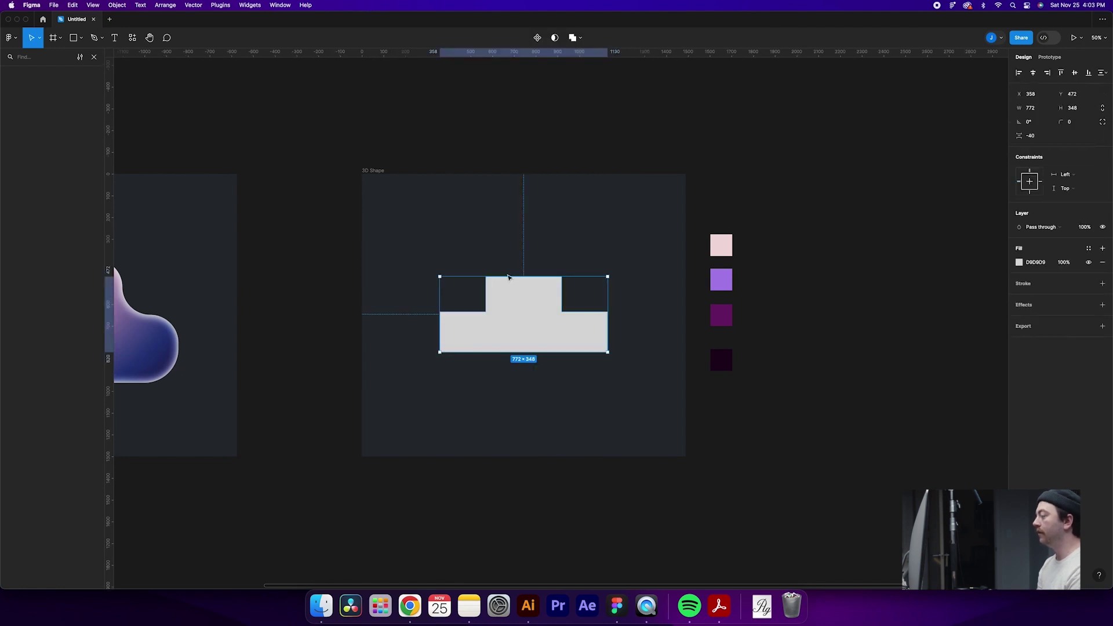
click(1072, 122)
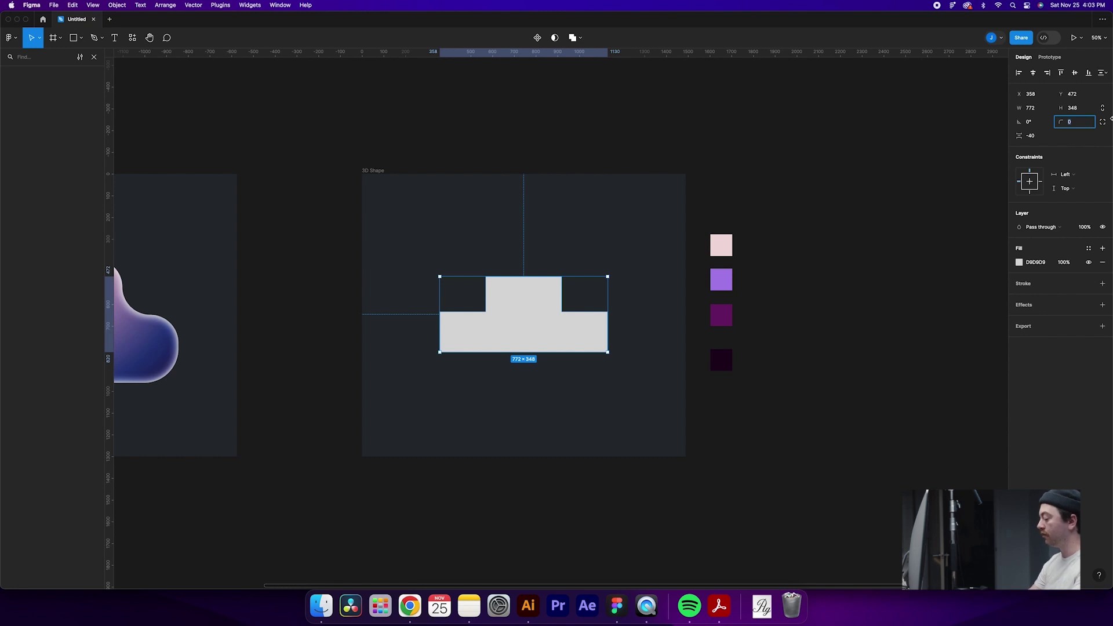
key(shift+Up)
key(shift+Up)
key(shift+Up)
key(shift+Up)
key(shift+Up)
key(shift+Up)
key(shift+Up)
key(shift+Up)
key(shift+Up)
key(shift+Up)
key(shift+Up)
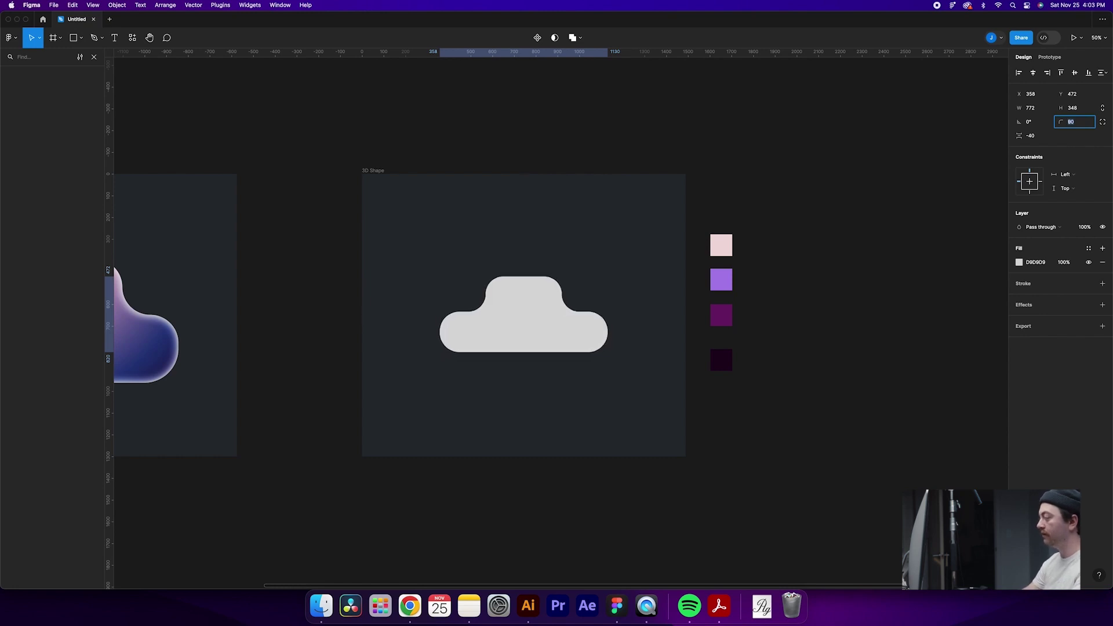
click(922, 211)
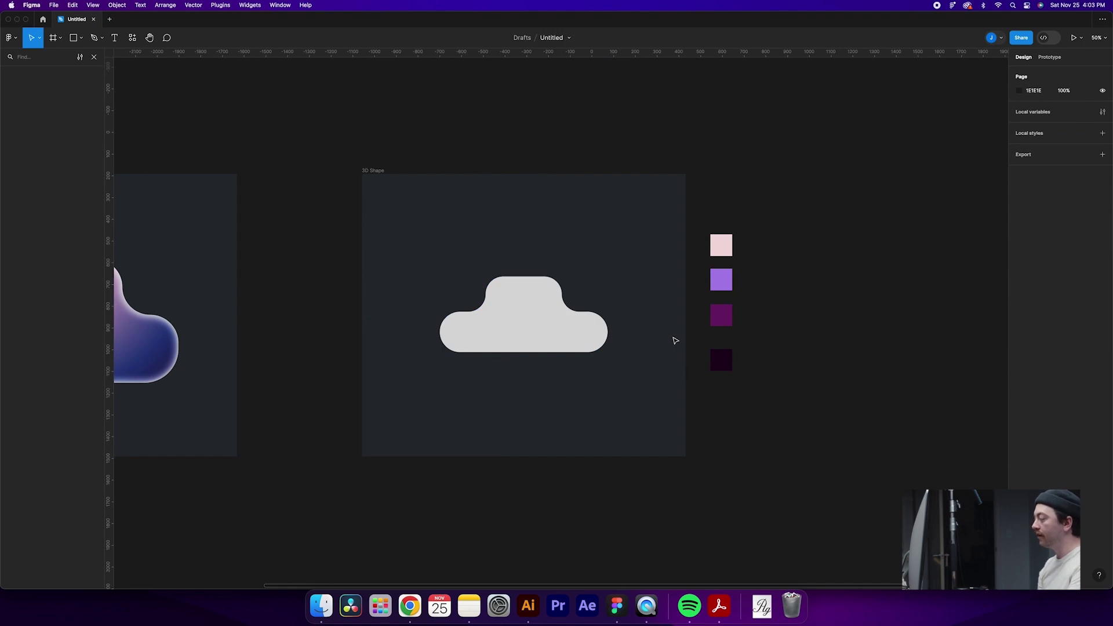
Change the cloud's fill to a radial gradient
click(551, 346)
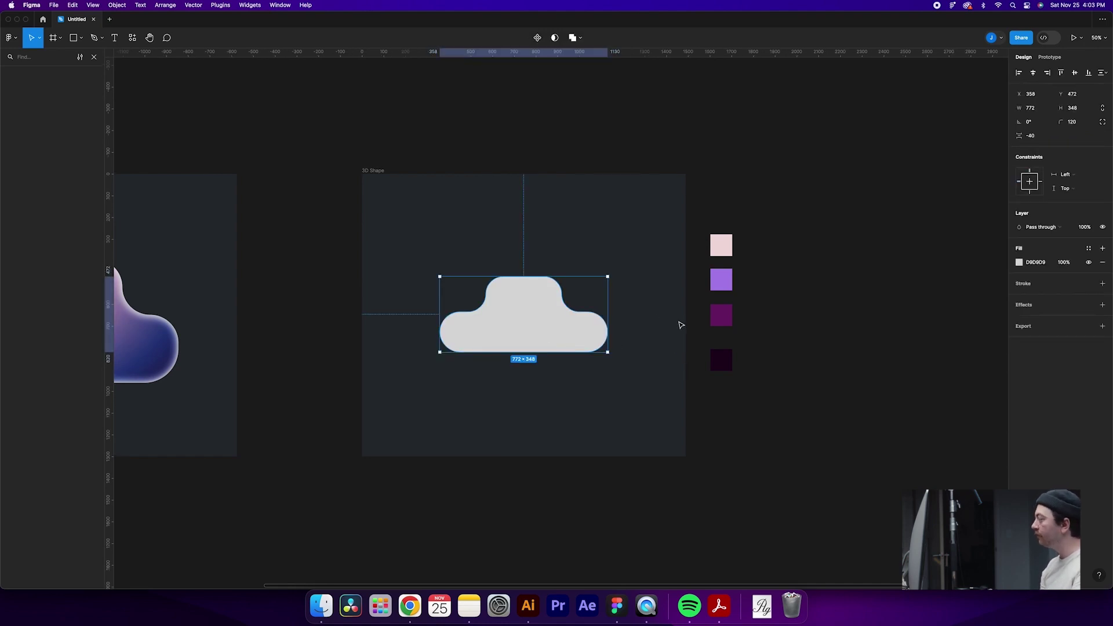
click(1020, 263)
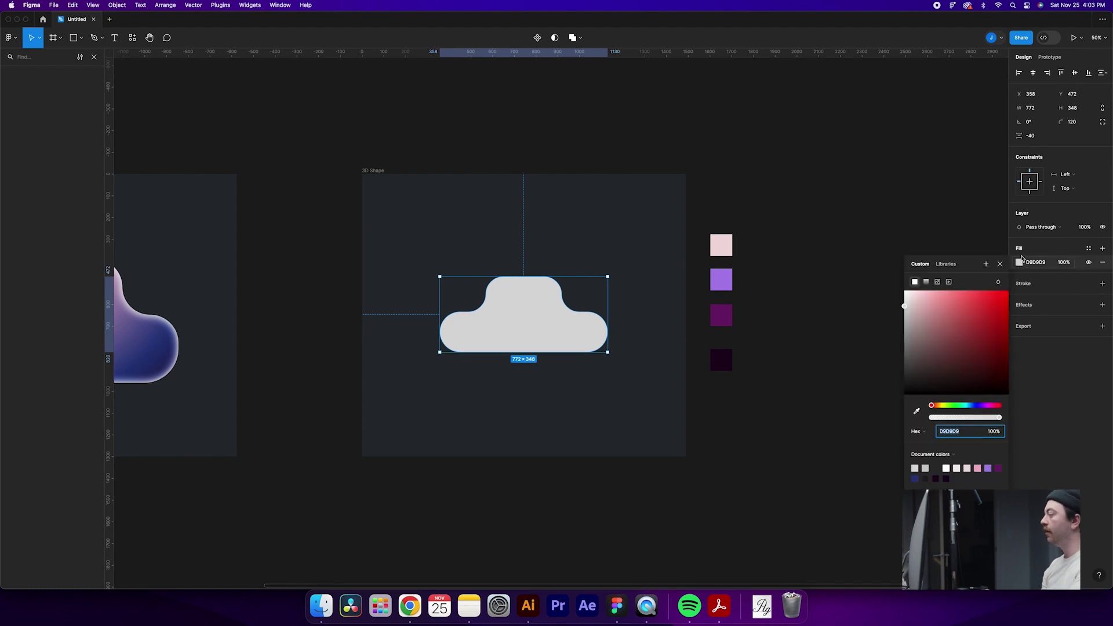
click(926, 282)
click(931, 302)
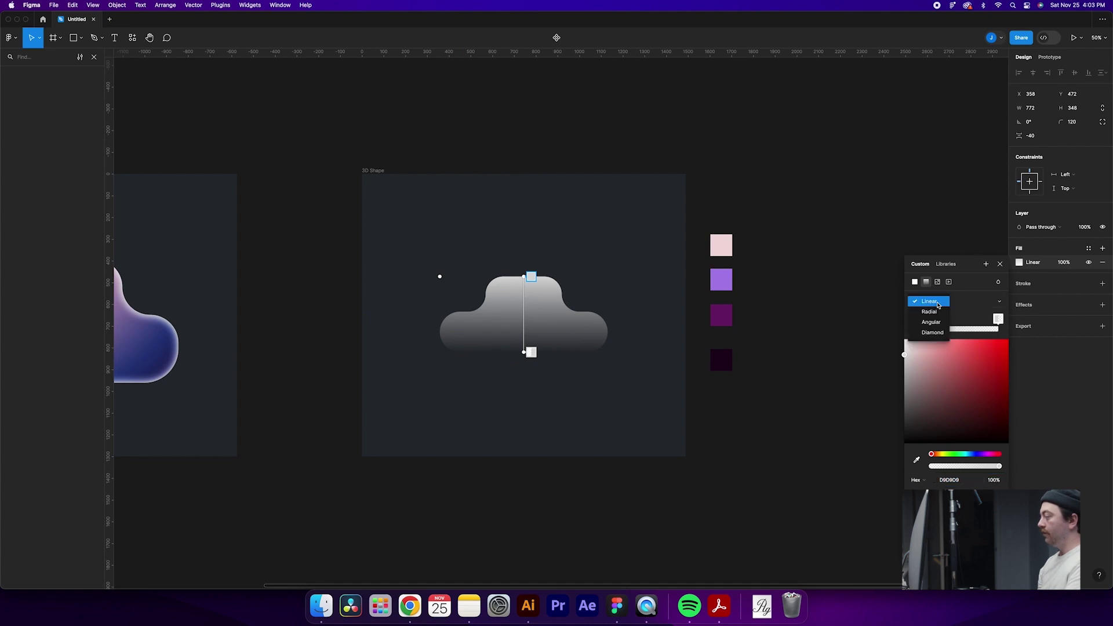
click(1020, 267)
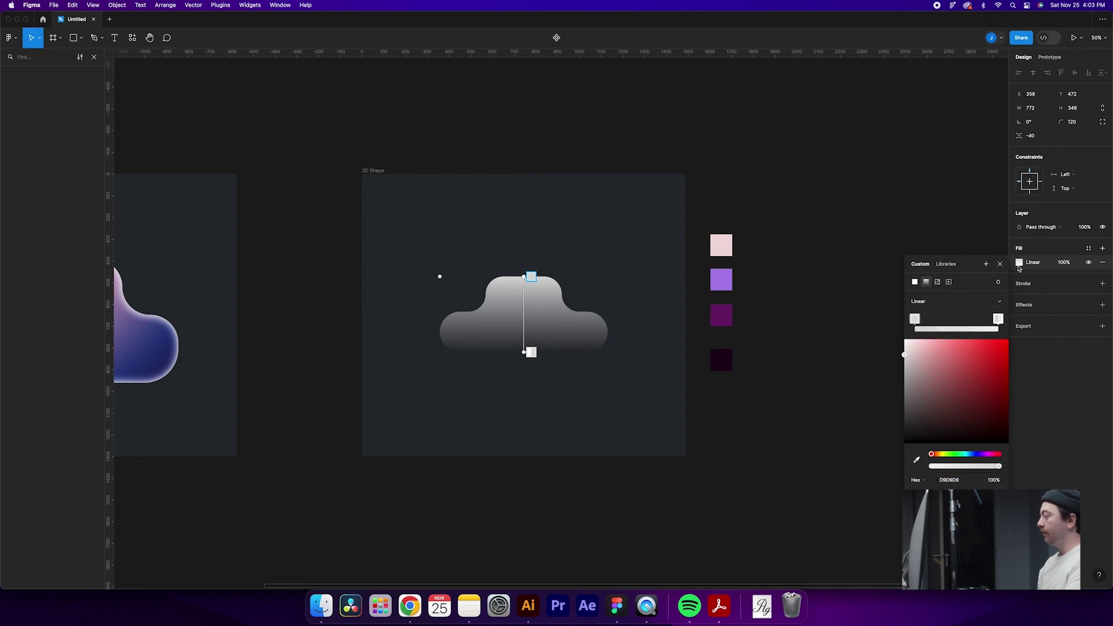
click(941, 302)
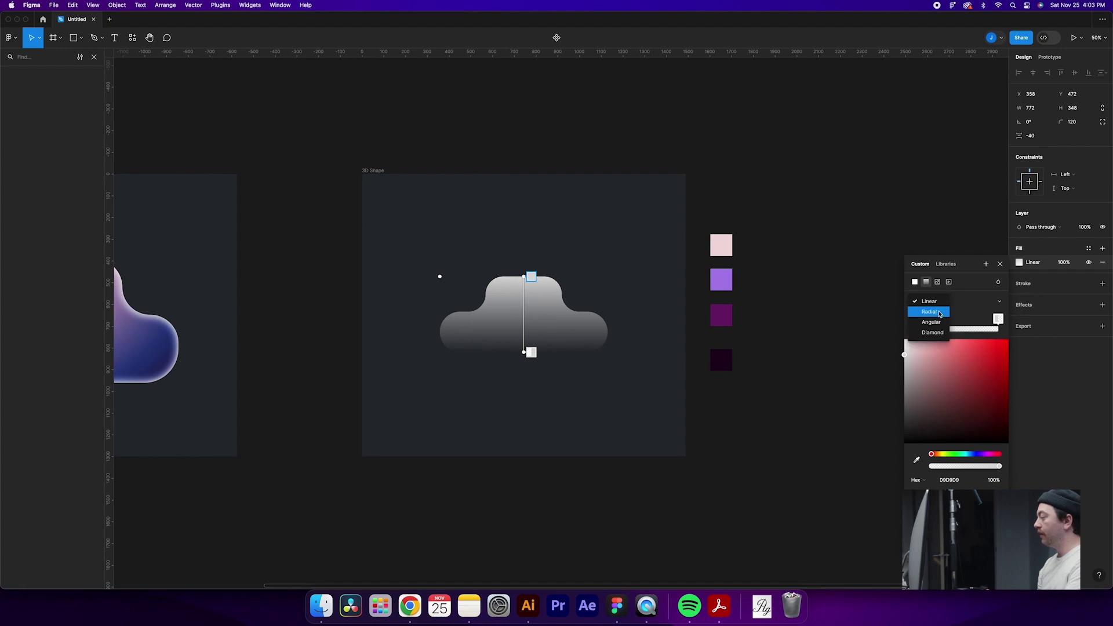
click(940, 313)
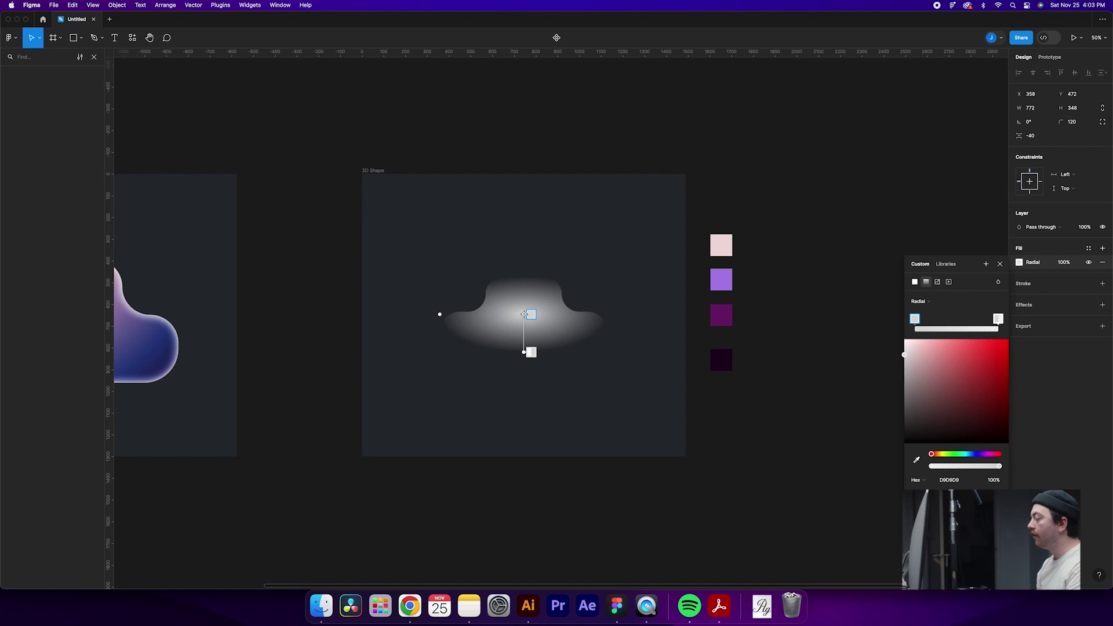
Centre the radial gradient above the cloud's top edge and stretch it downward
drag(524, 314, 497, 264)
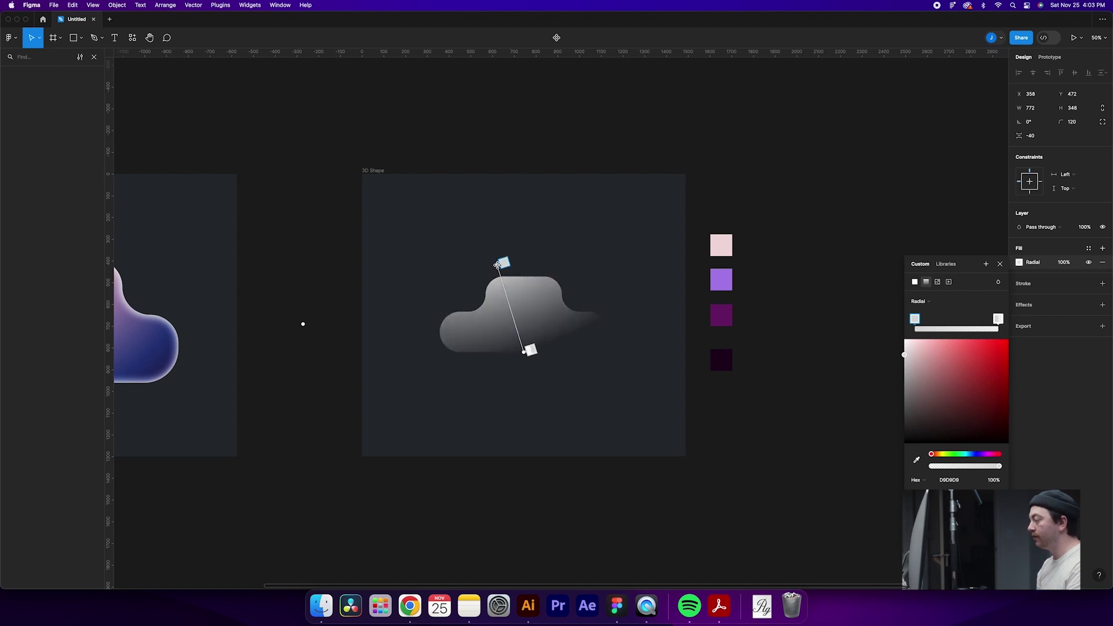
drag(529, 352, 529, 374)
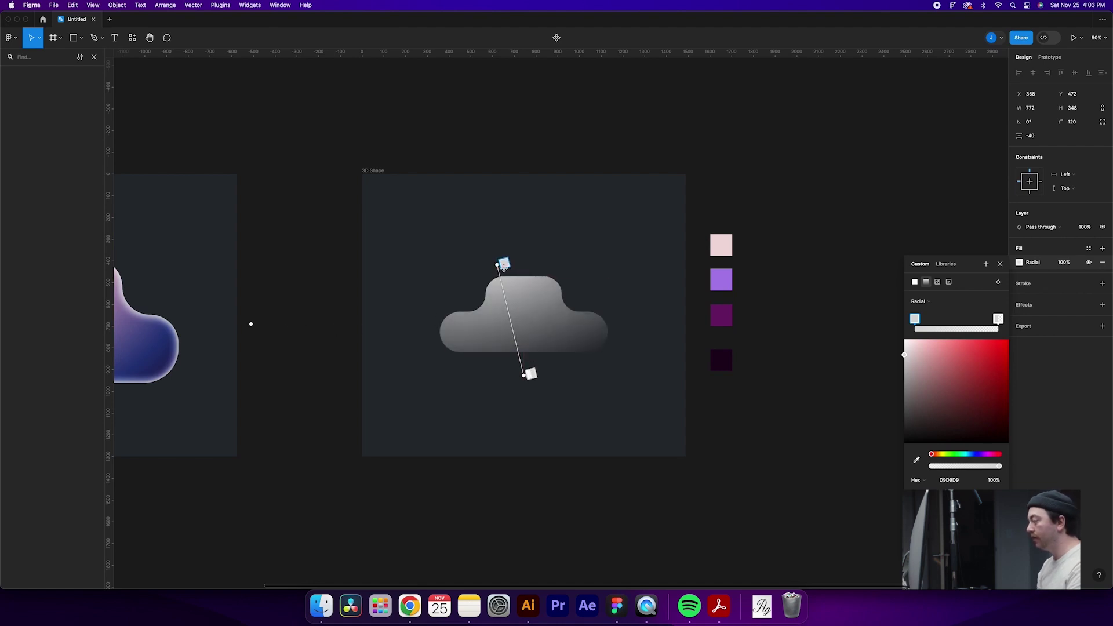
drag(504, 266, 503, 264)
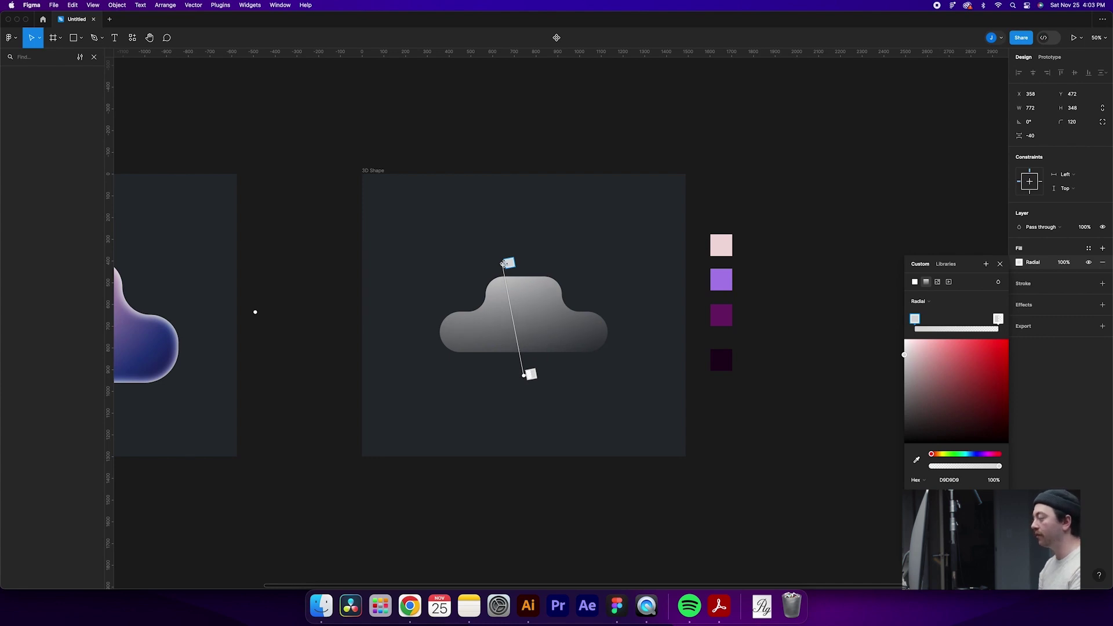
click(530, 374)
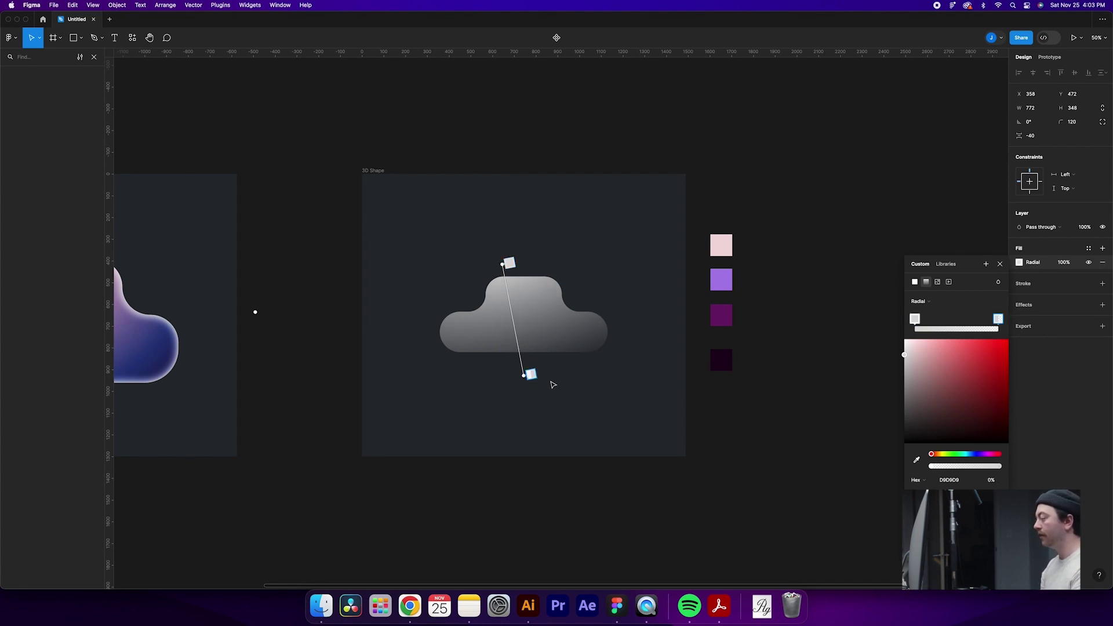
Set the outer stop to 100% opacity and make the centre stop pale pink F0DBDB
click(992, 480)
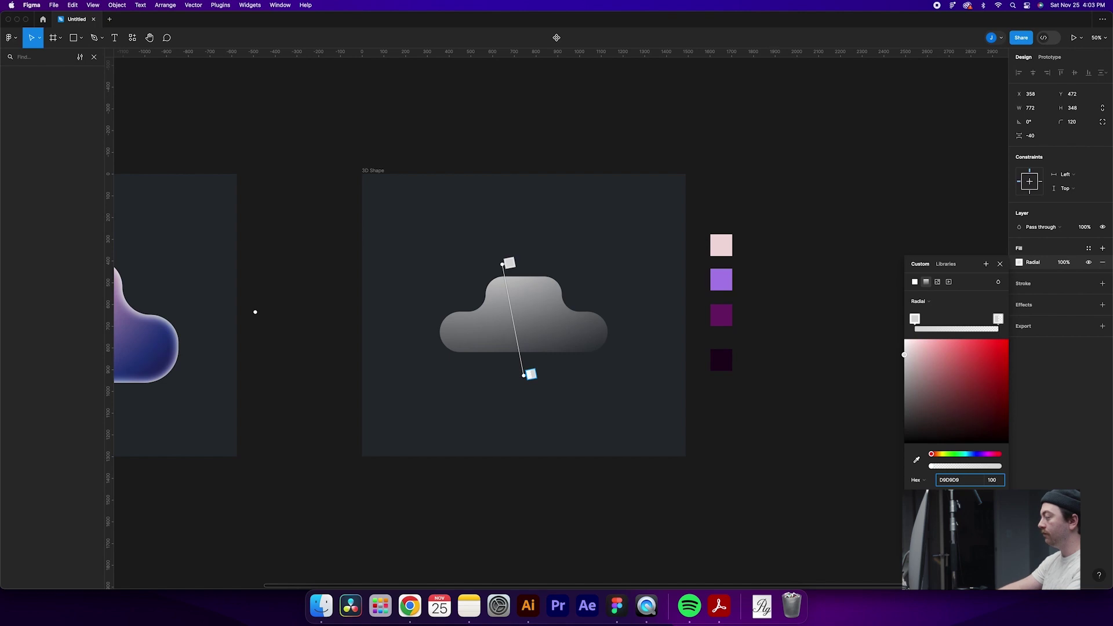
key(Return)
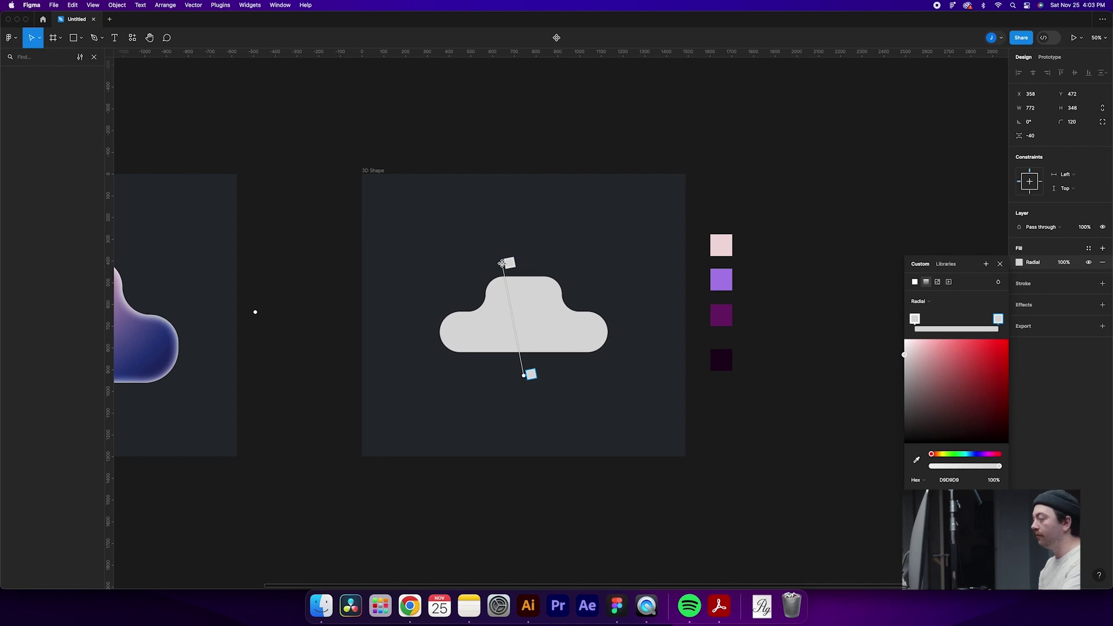
drag(502, 263, 499, 262)
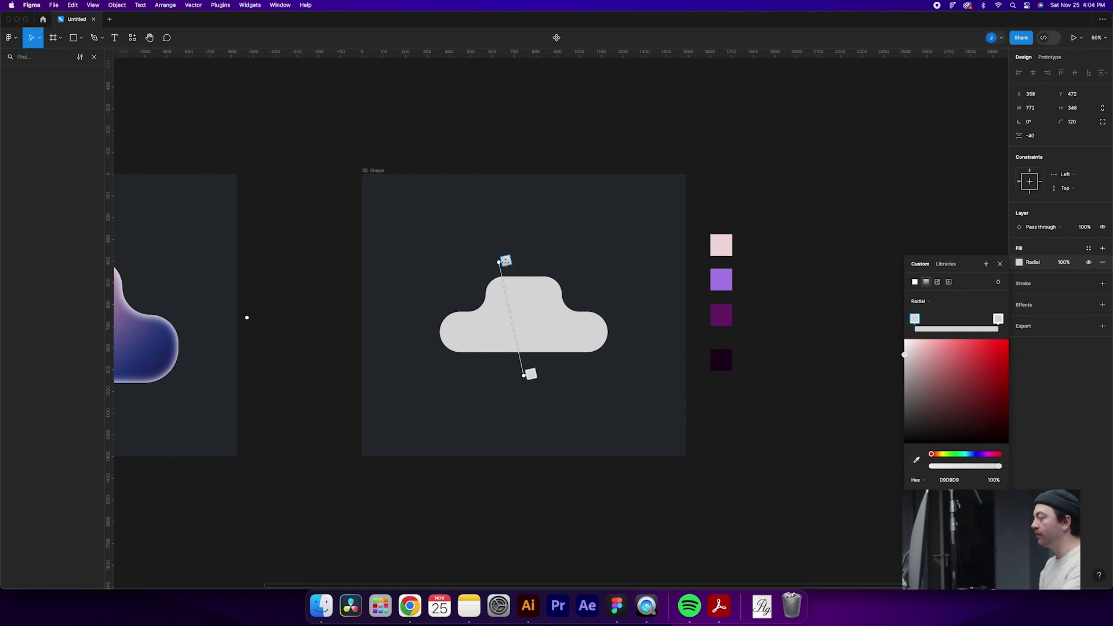
click(917, 462)
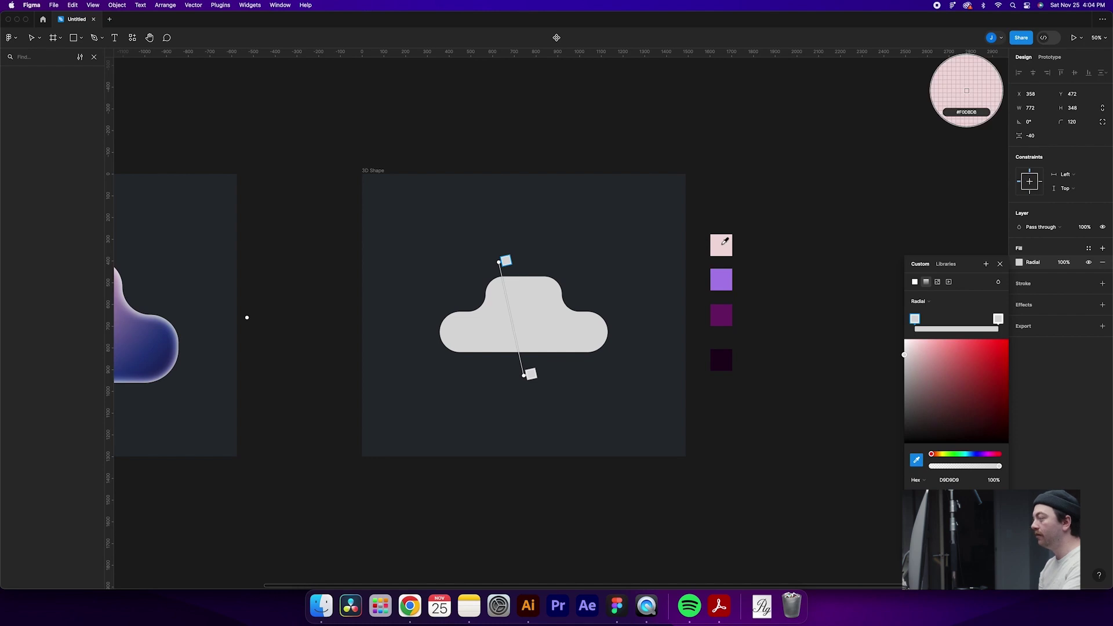
click(724, 244)
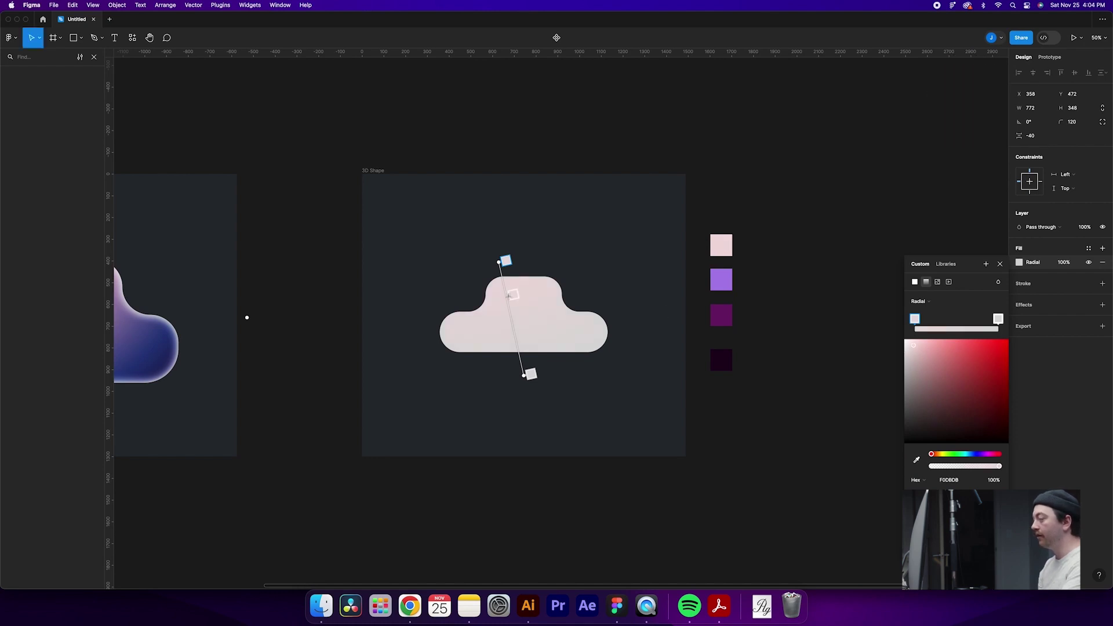
Add lavender and dark purple 6D1D6A stops, and make the end stop deep plum 1E051D
click(508, 297)
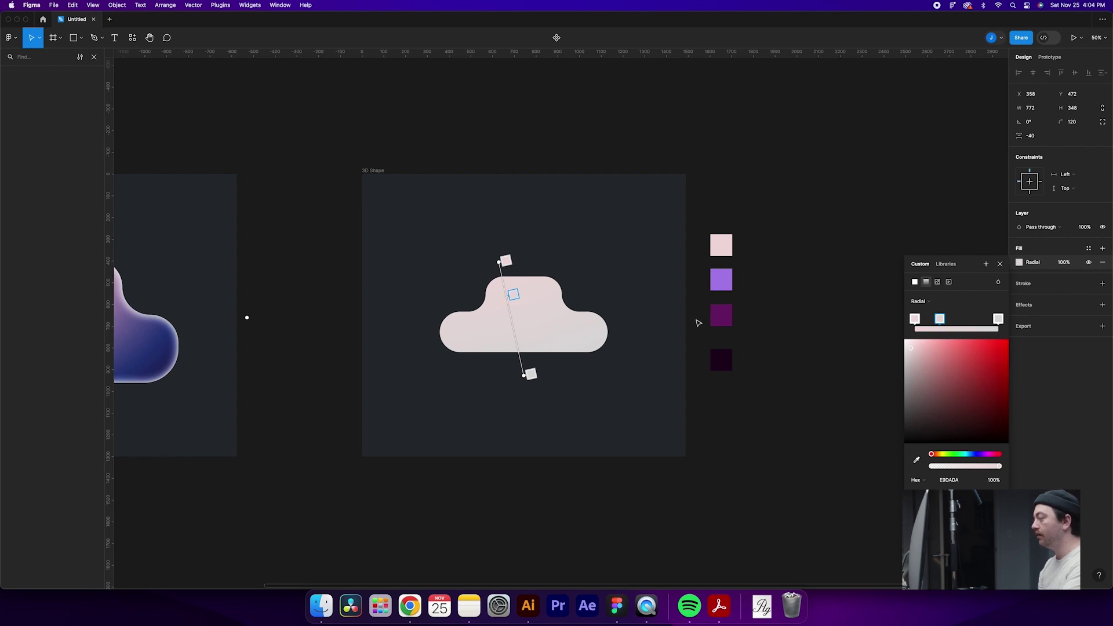
click(917, 461)
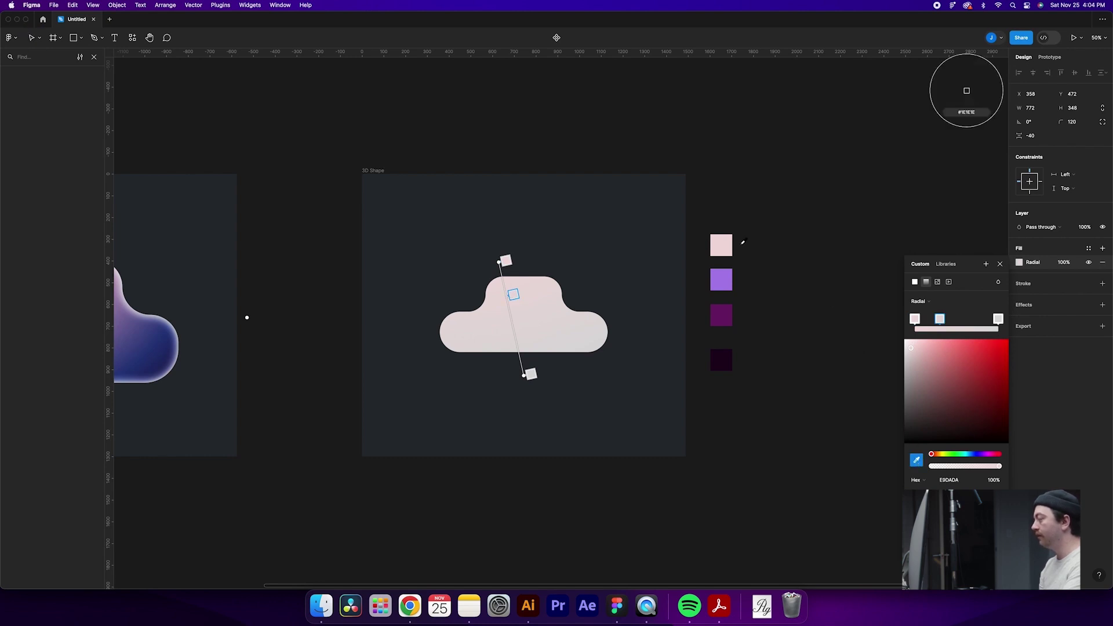
click(729, 282)
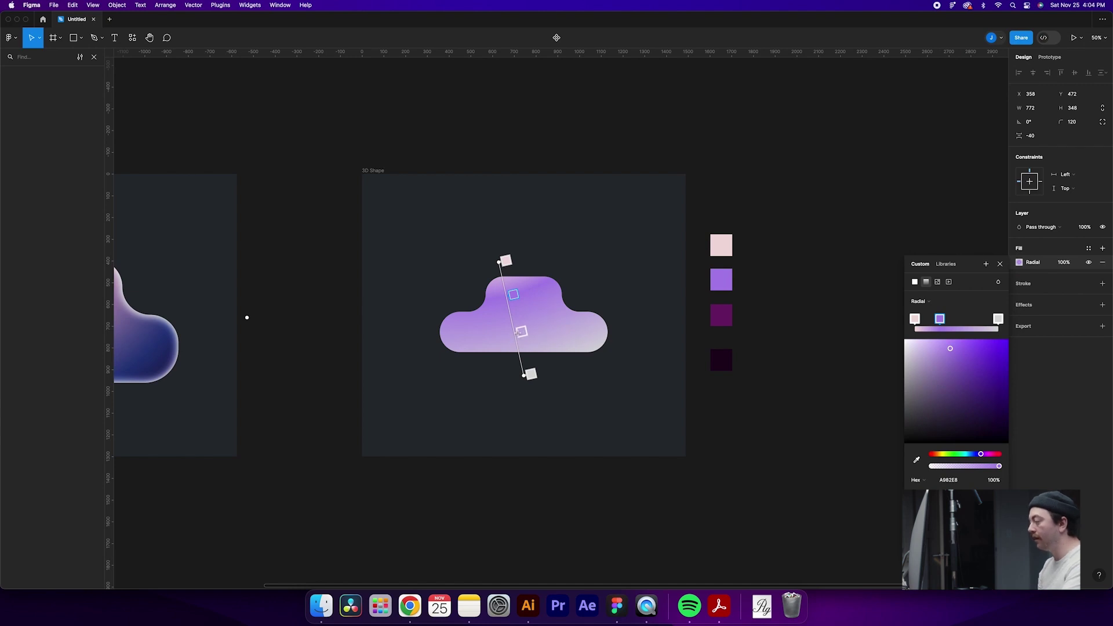
click(517, 333)
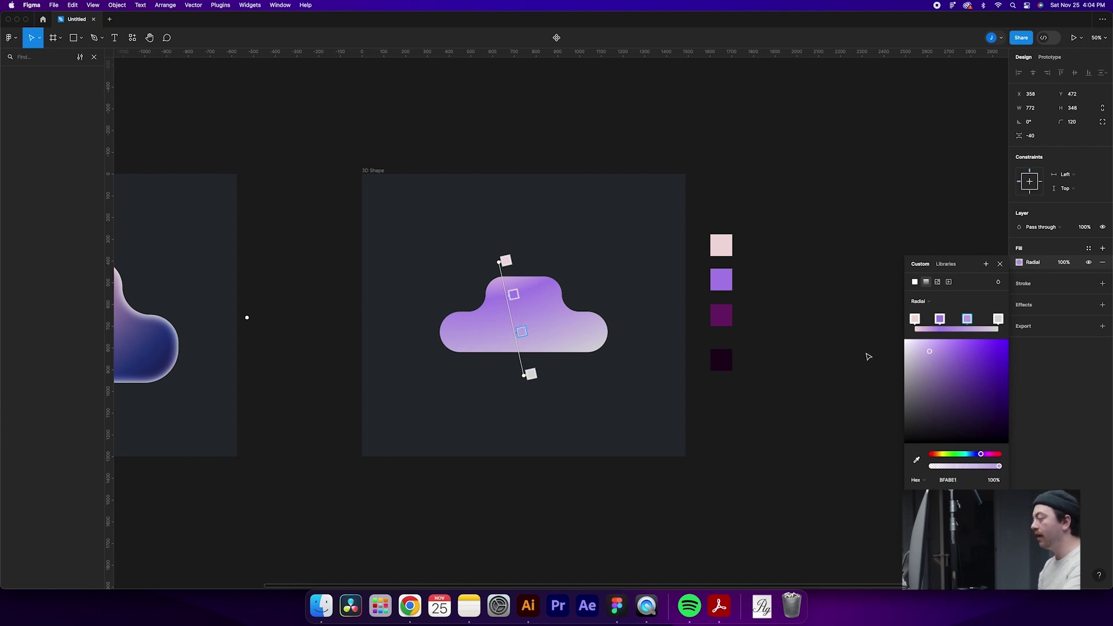
click(916, 460)
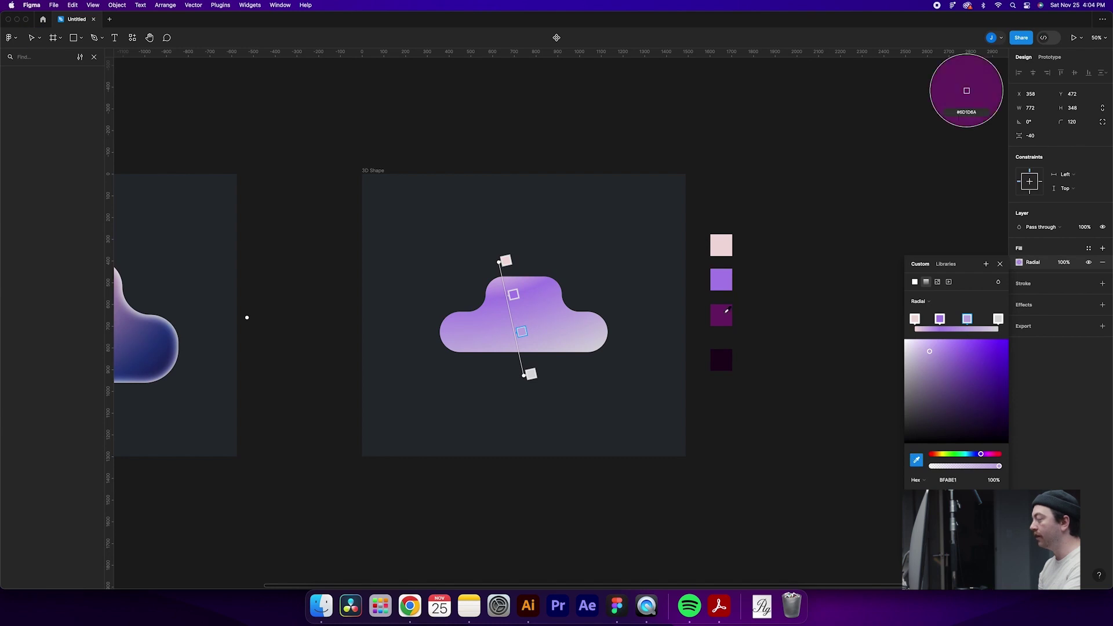
click(726, 316)
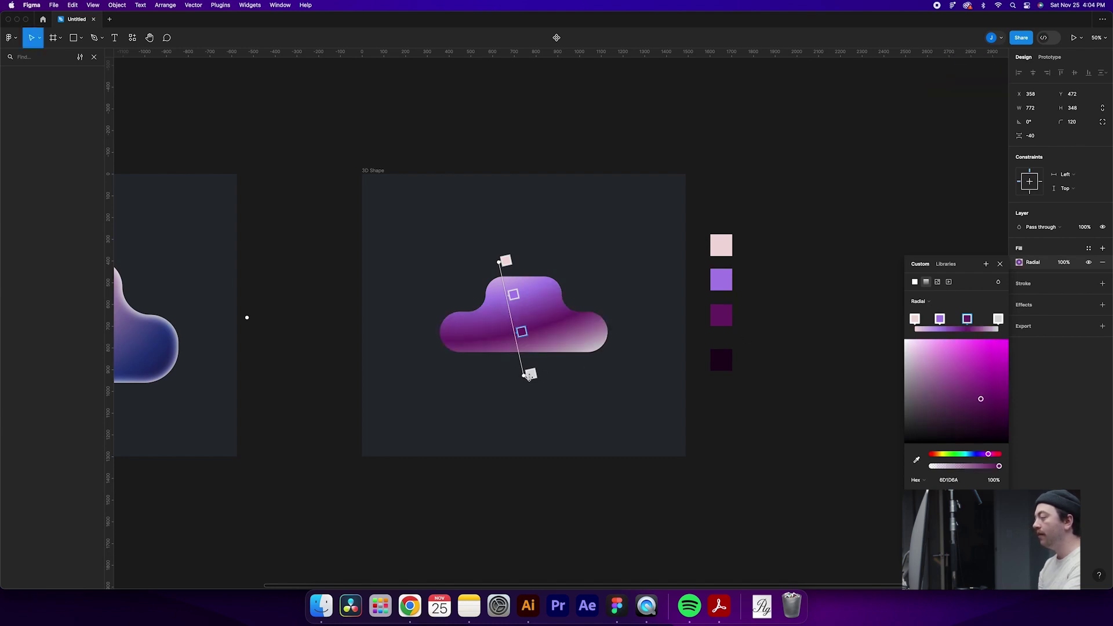
click(531, 374)
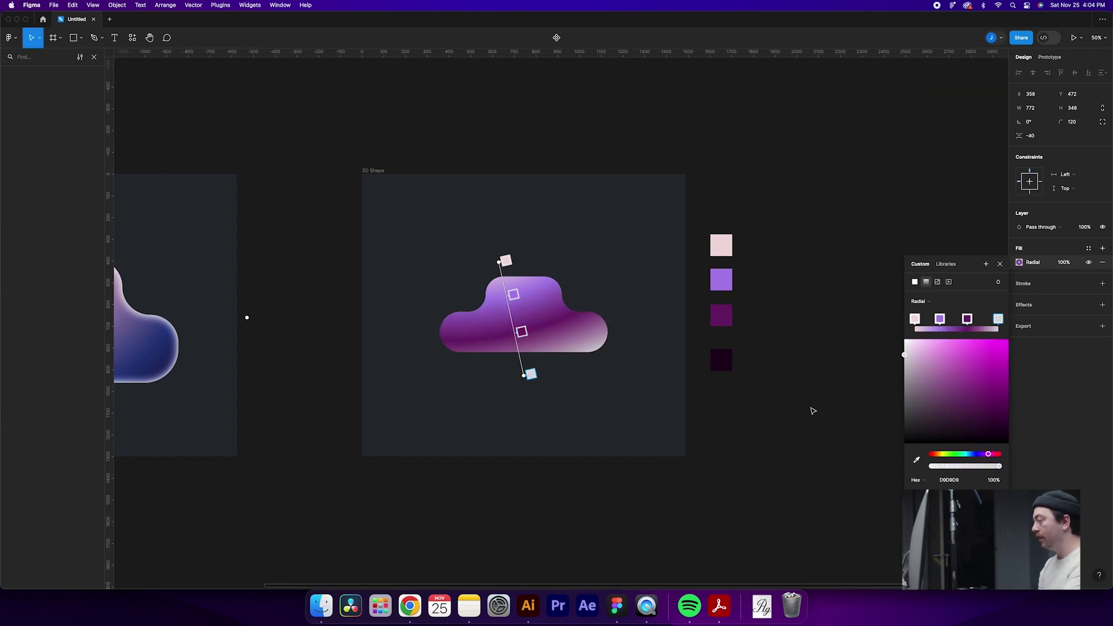
click(917, 459)
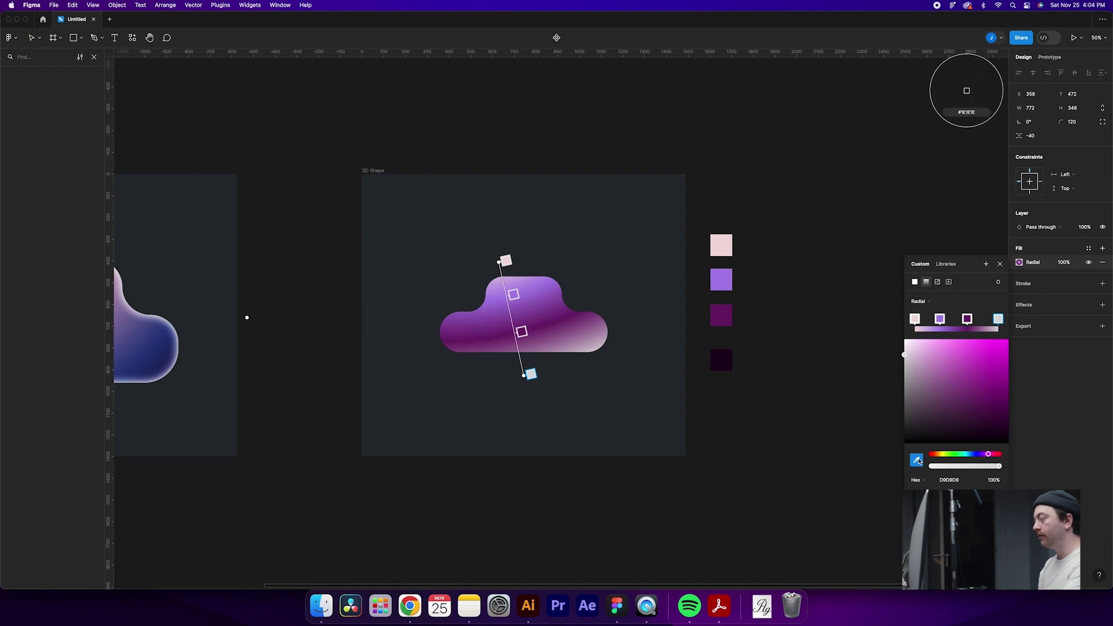
click(725, 364)
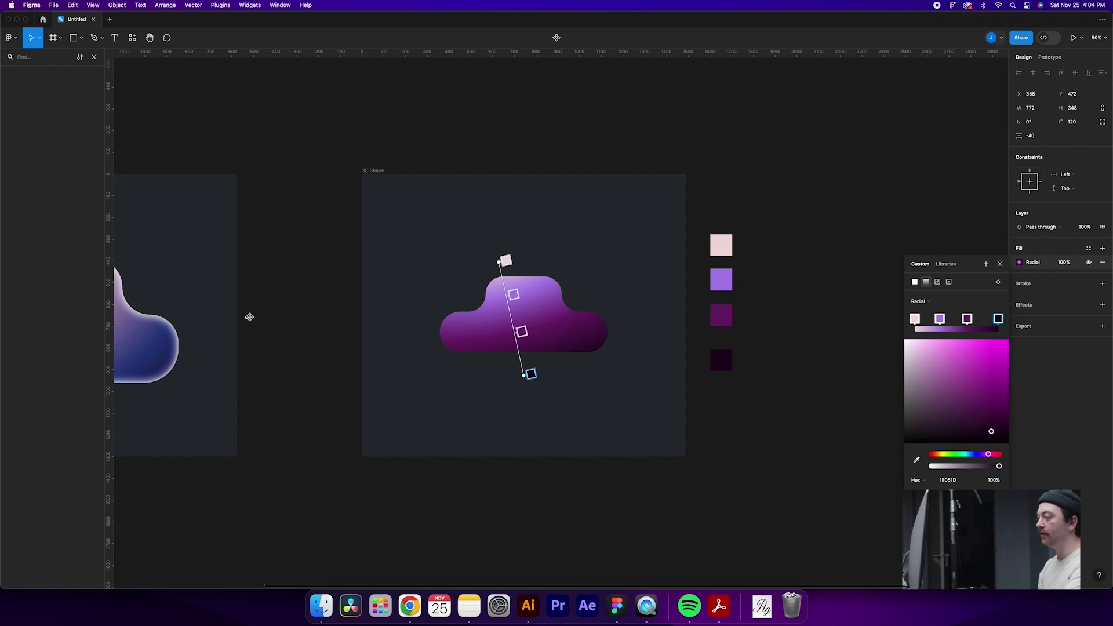
Reshape the radial gradient sideways and nudge its centre slightly right, then close the fill editor
drag(249, 317, 367, 305)
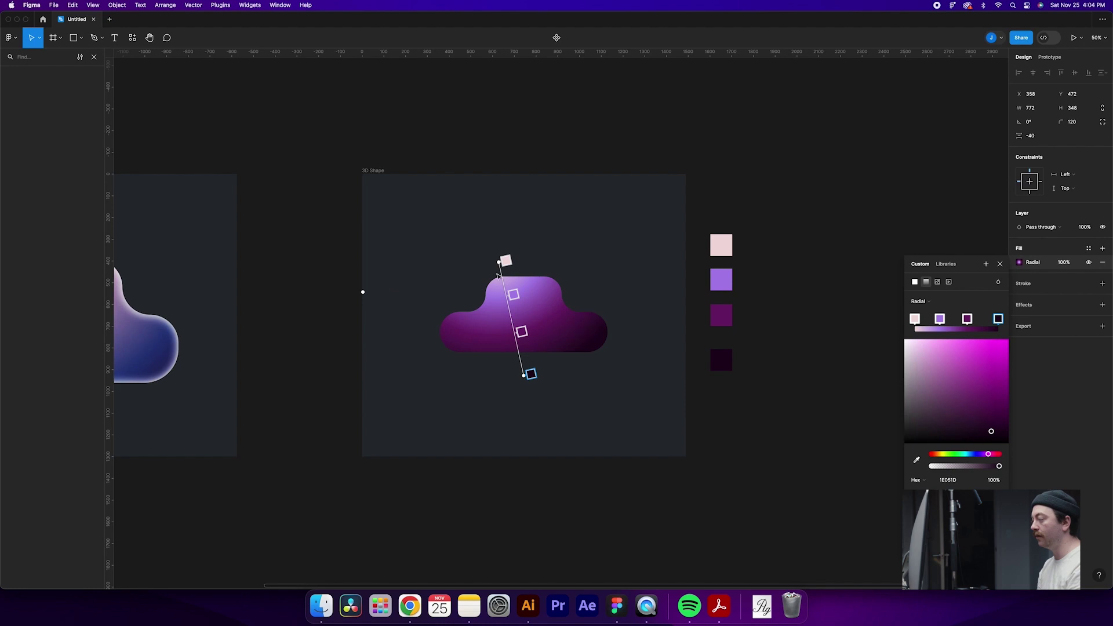
drag(503, 260, 508, 263)
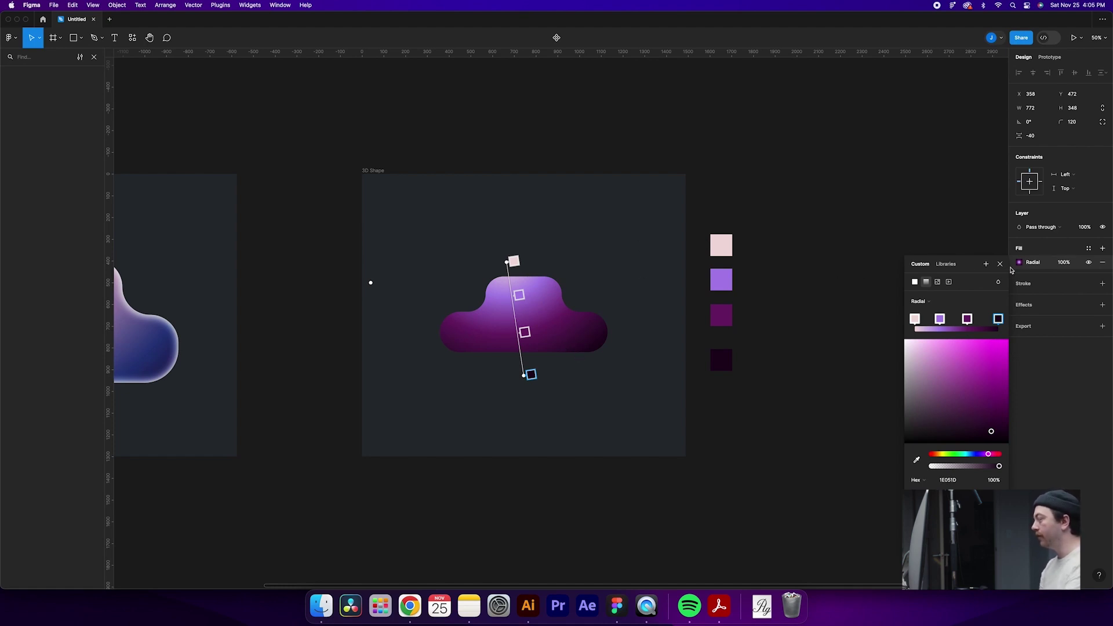
click(1000, 268)
click(794, 247)
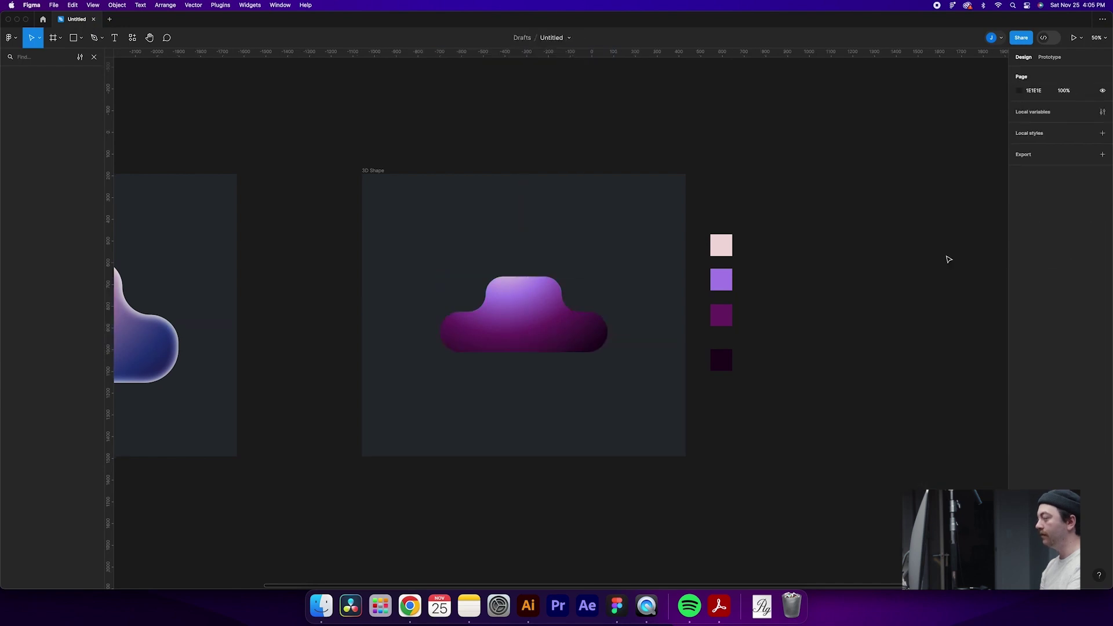
Zoom to 100% and add three shadow effects to the cloud
key(super+equal)
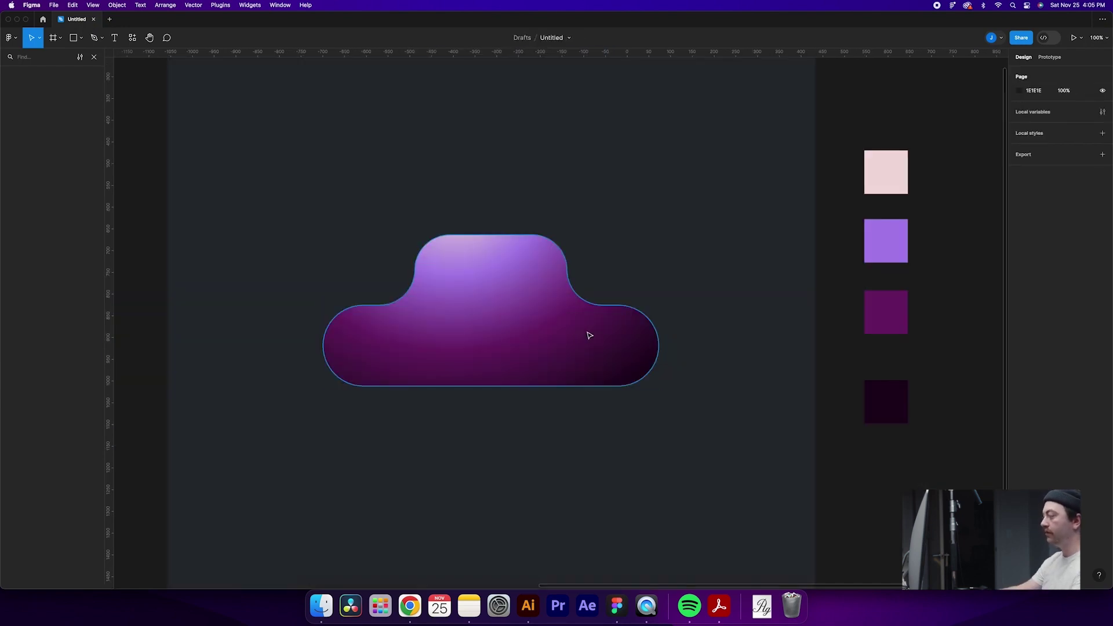
click(560, 343)
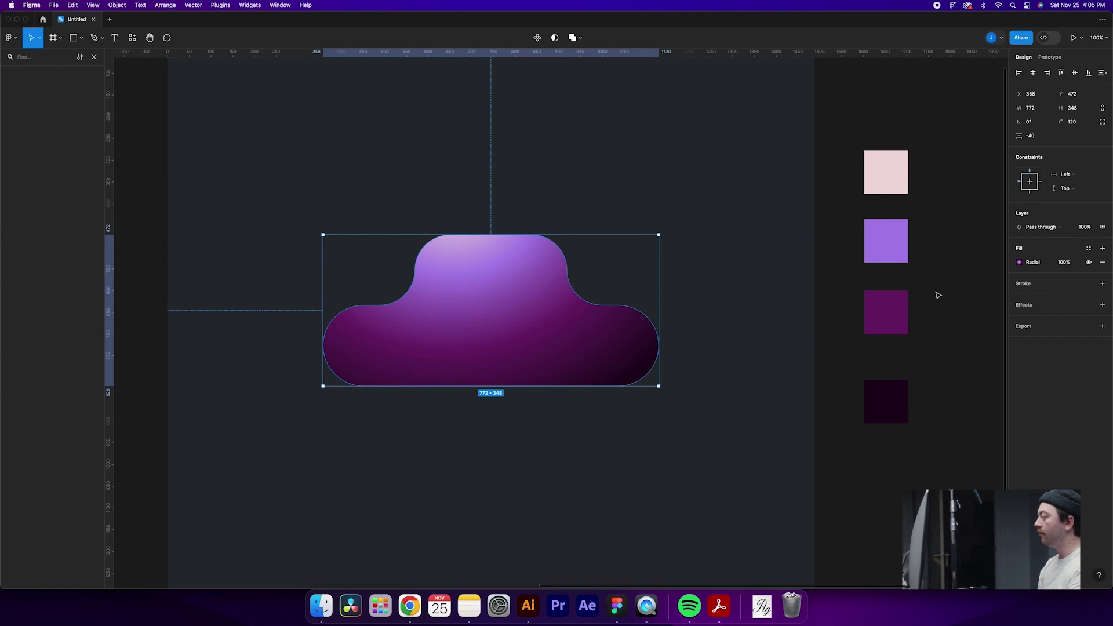
click(1103, 305)
click(1104, 305)
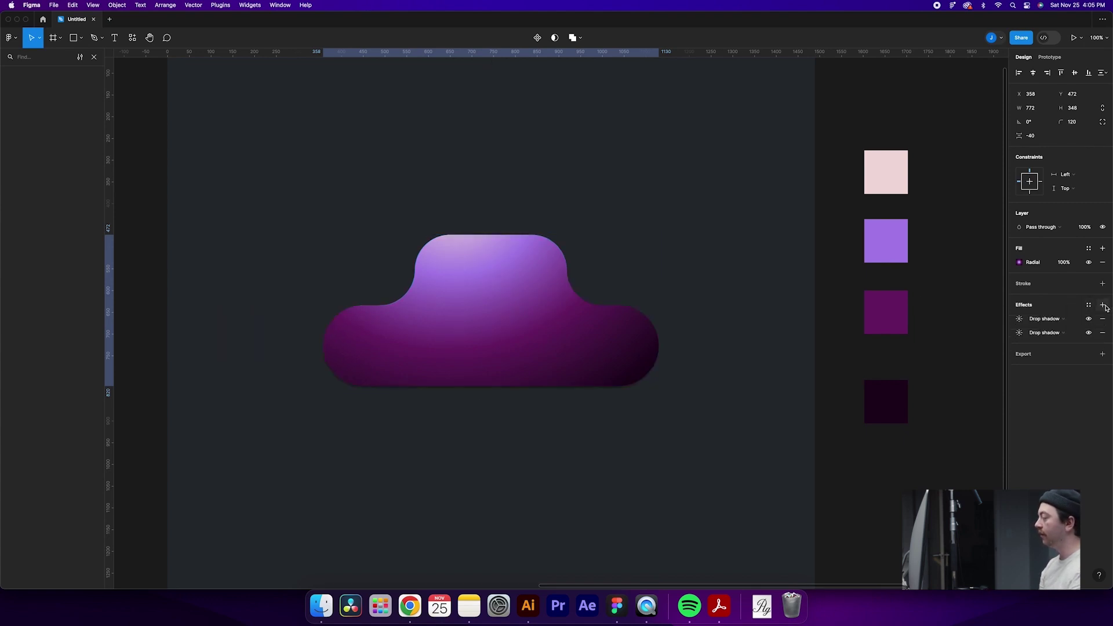
click(1104, 306)
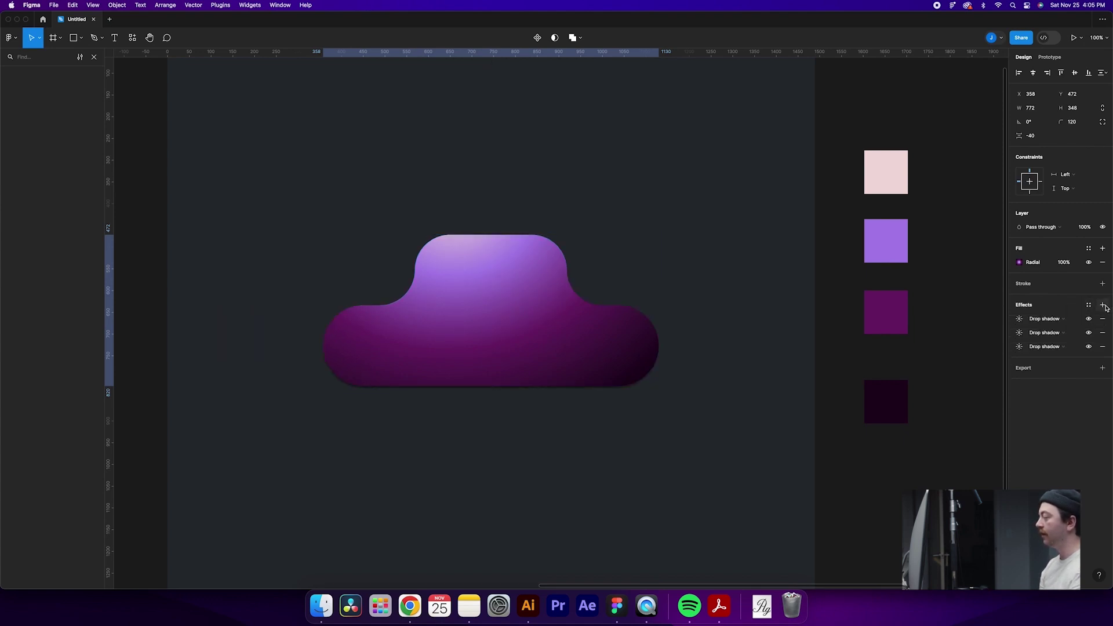
Switch all three drop shadows to inner shadows
click(1064, 346)
click(1070, 336)
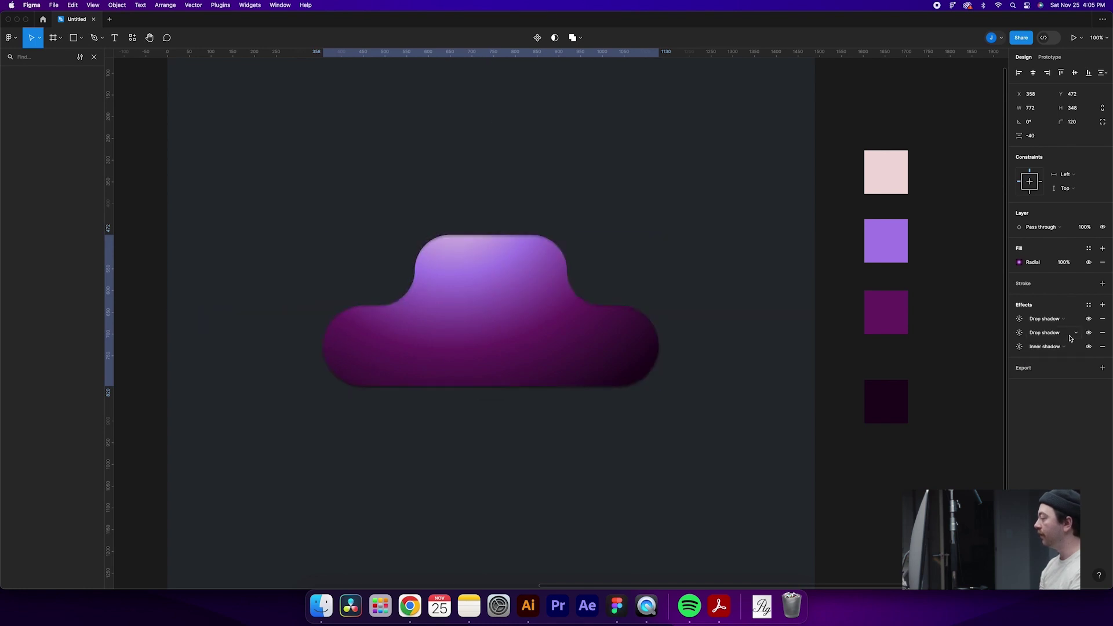
click(1079, 335)
click(1071, 327)
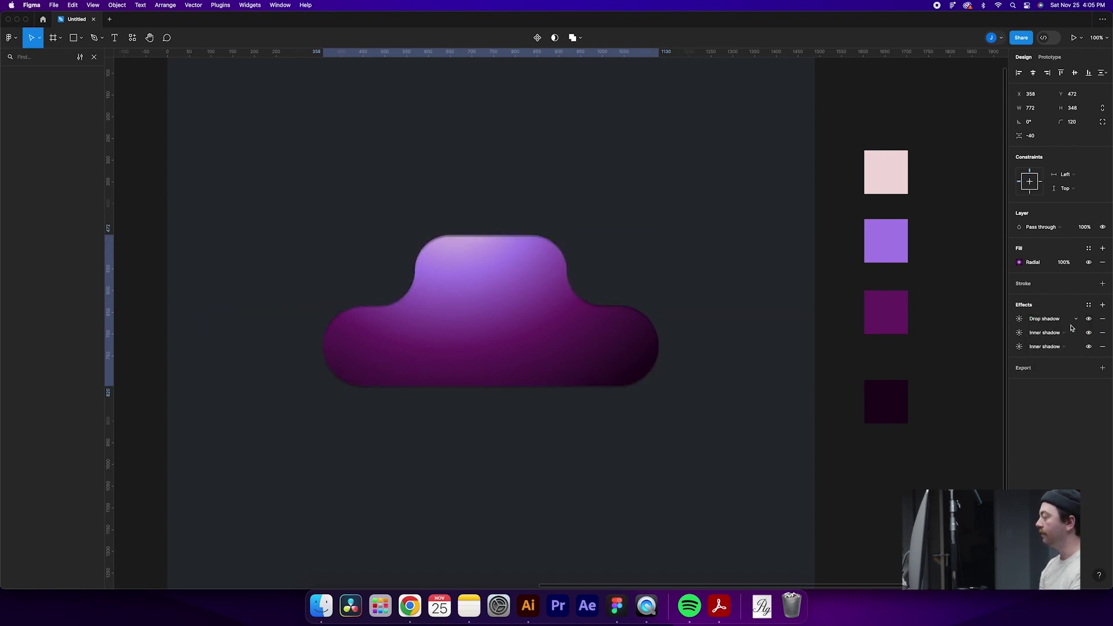
click(1077, 322)
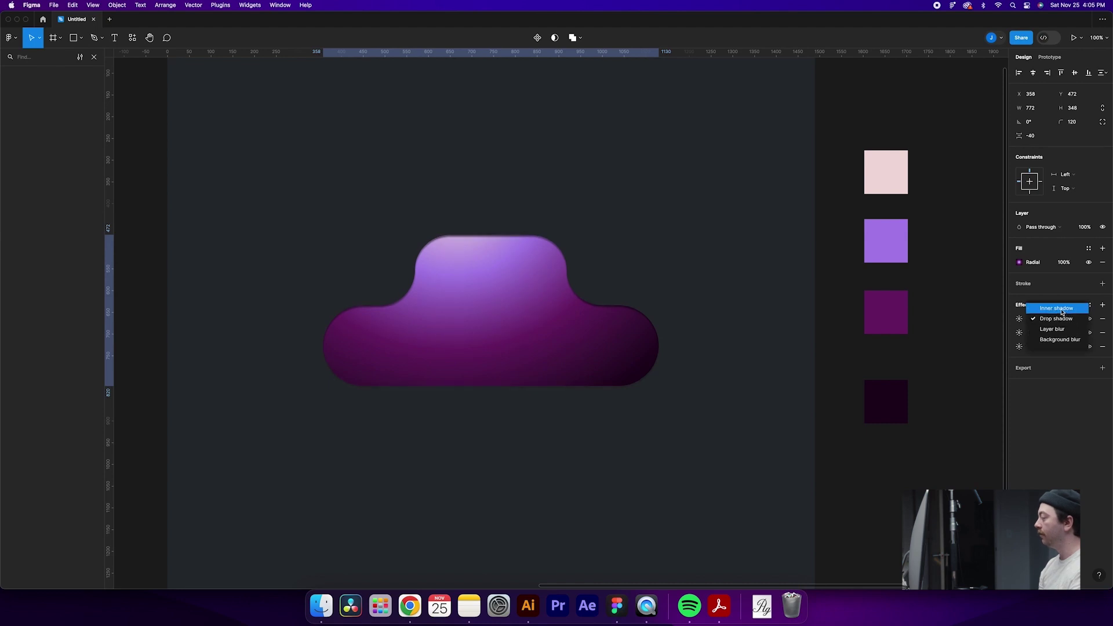
click(1064, 311)
click(1019, 348)
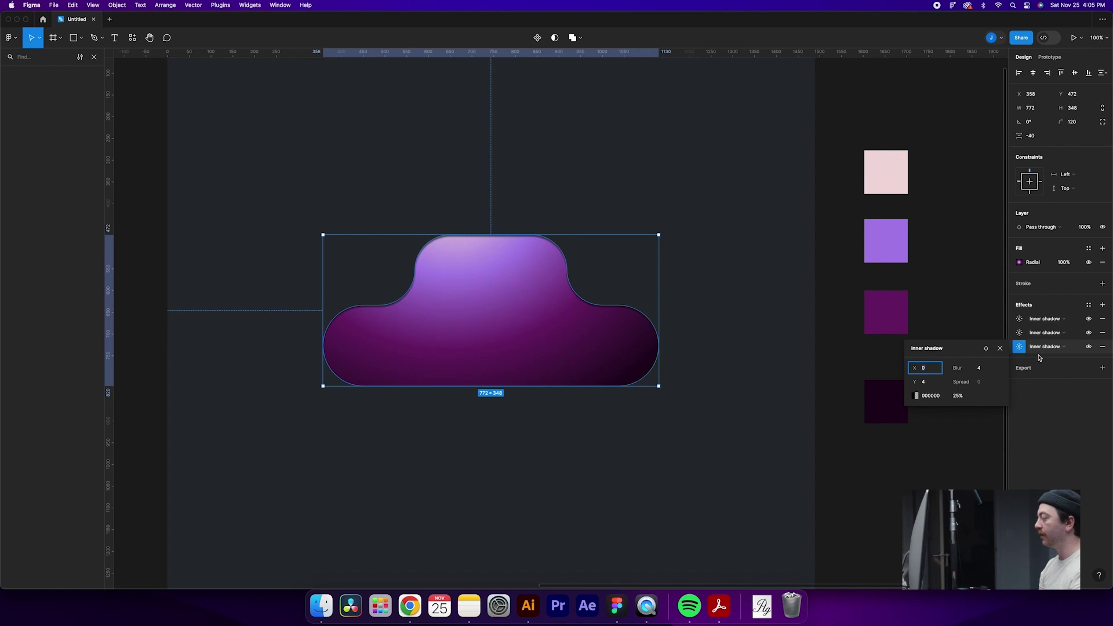
Set the third inner shadow to Y 0, blur 50, near-white F2E6E6 at 100%
click(931, 386)
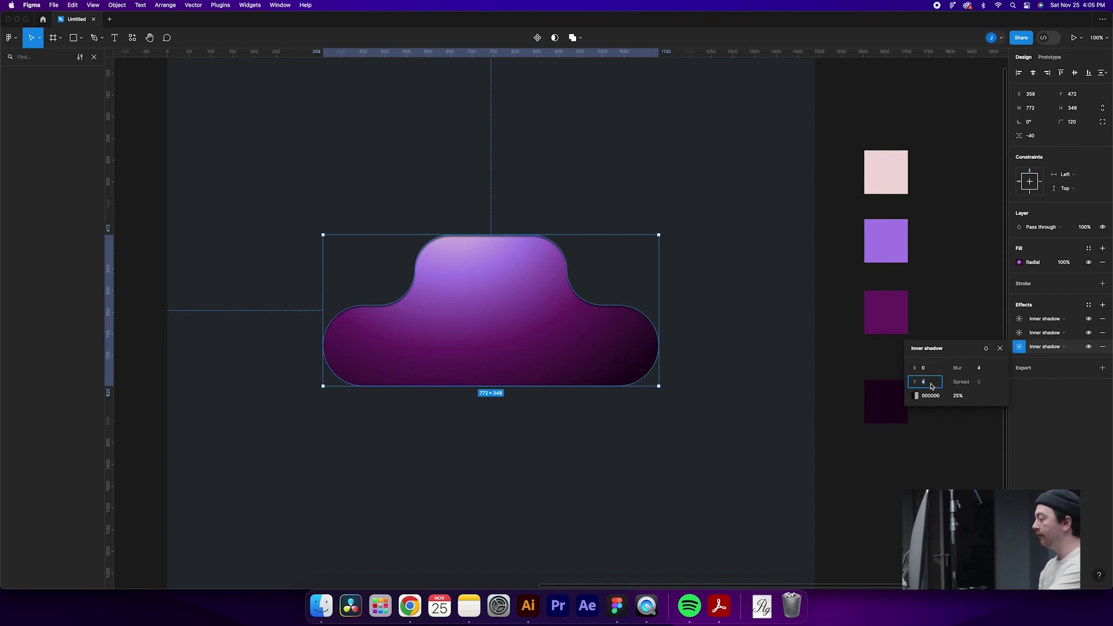
click(995, 370)
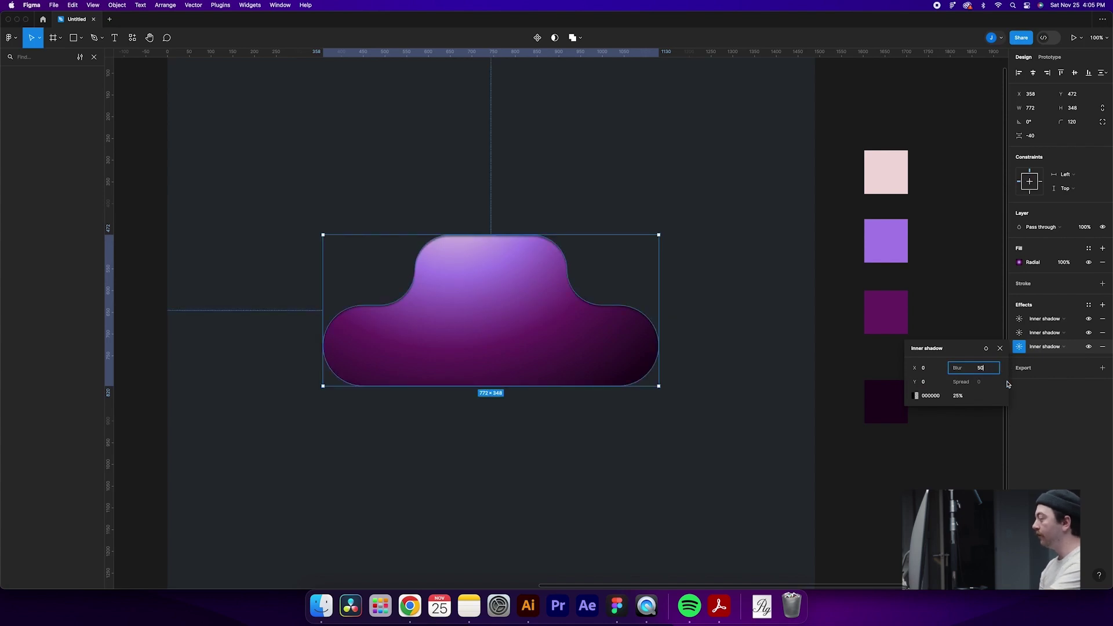
click(927, 397)
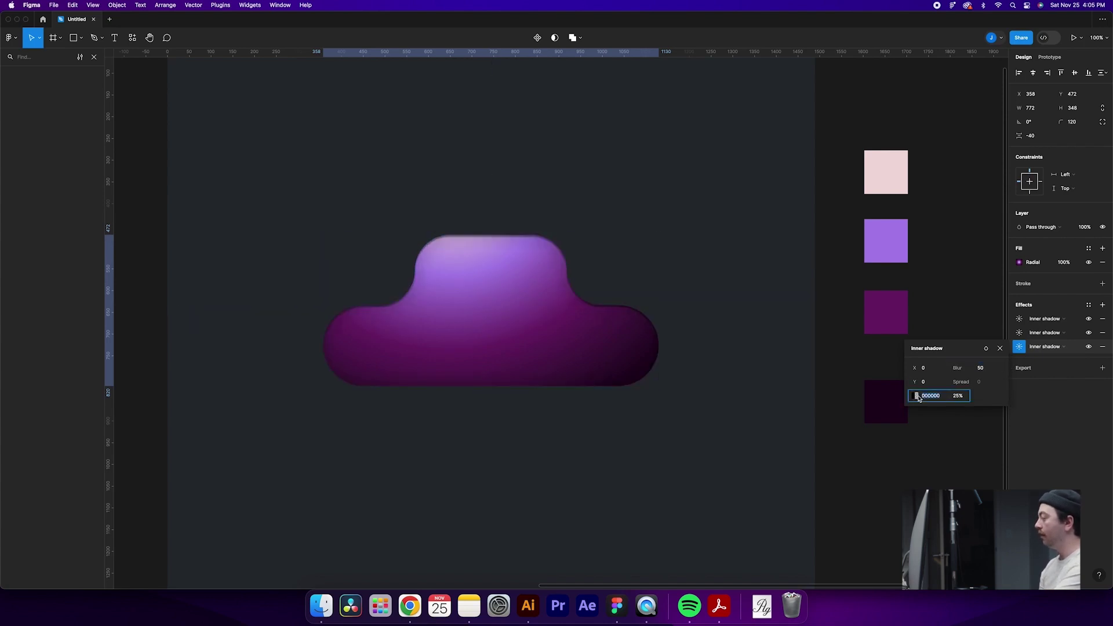
click(917, 397)
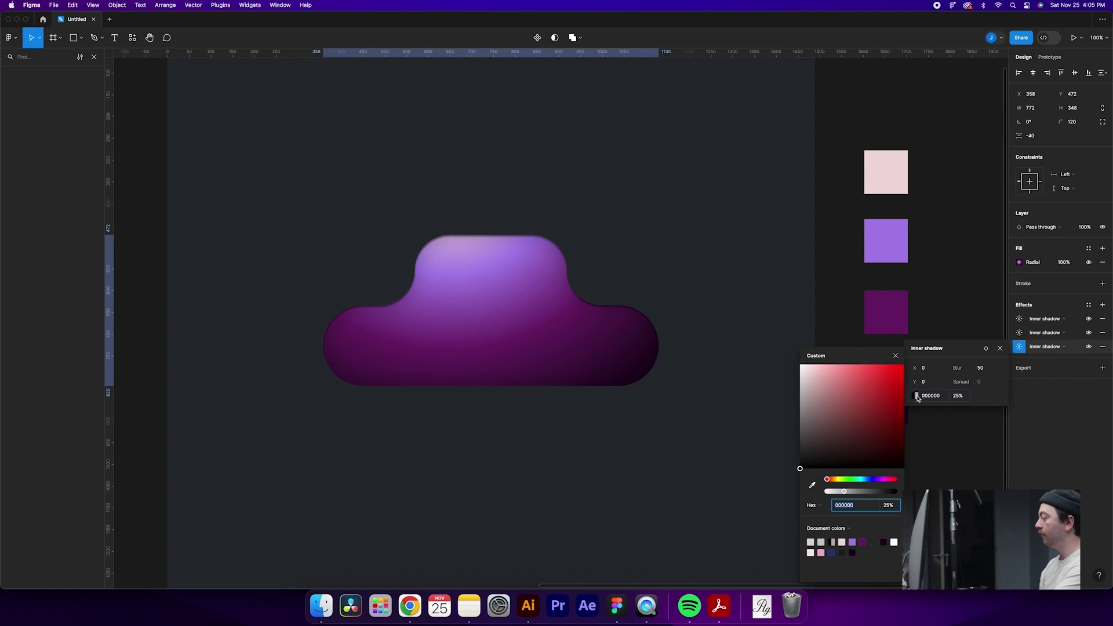
click(807, 374)
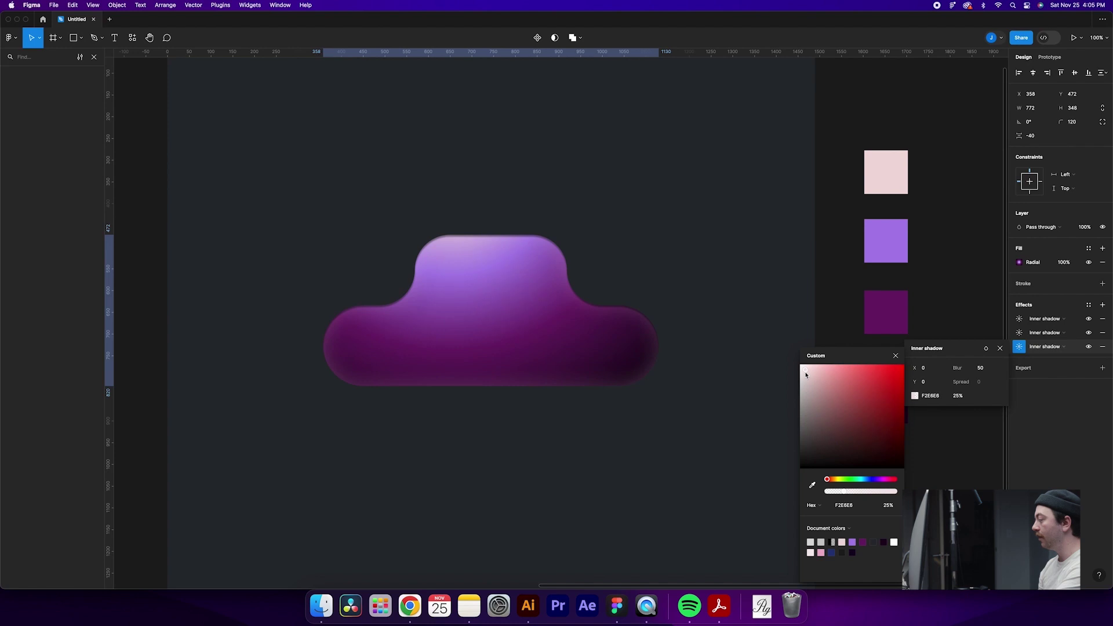
click(957, 395)
text(100)
key(Return)
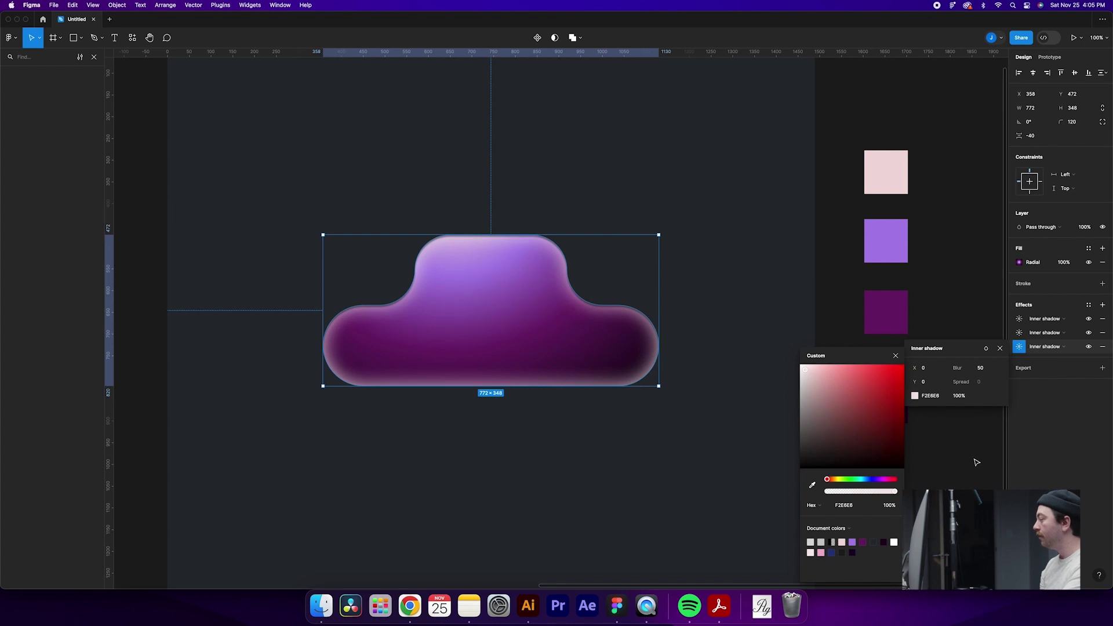
click(1020, 333)
Give the second inner shadow Y 0, blur 75 and dusty pink D09090 at 100%
click(926, 369)
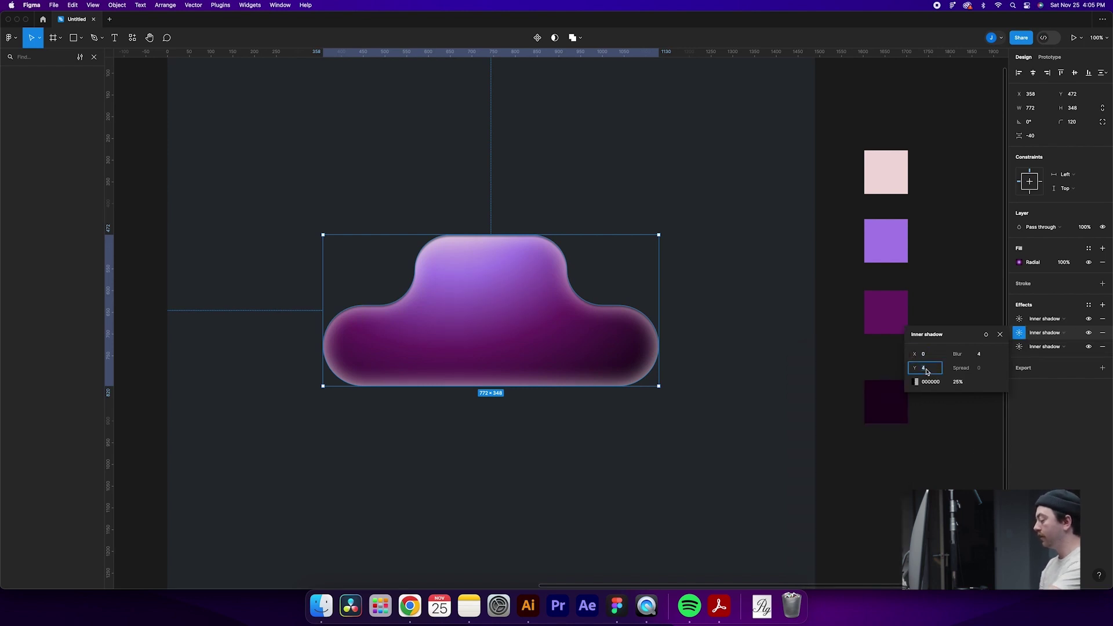
text(0)
click(985, 357)
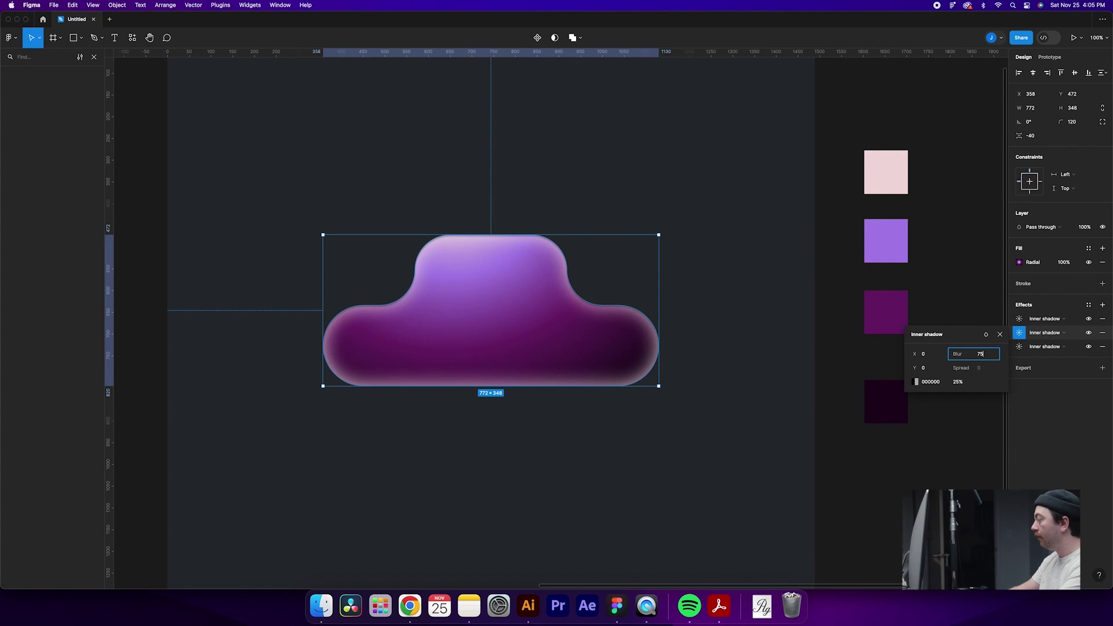
text(75)
click(958, 382)
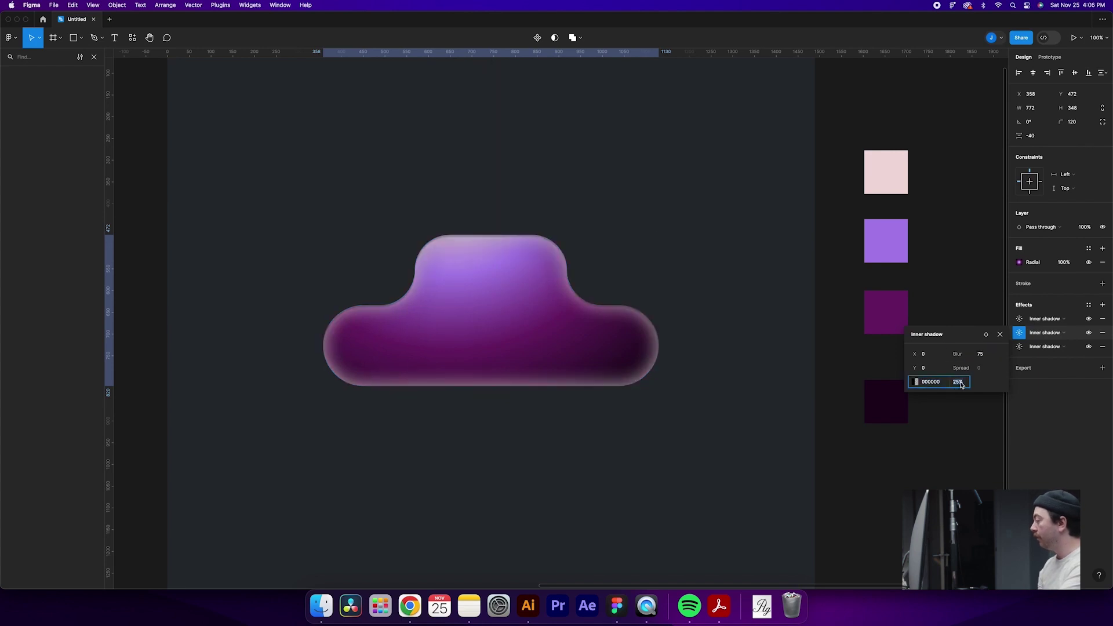
text(100)
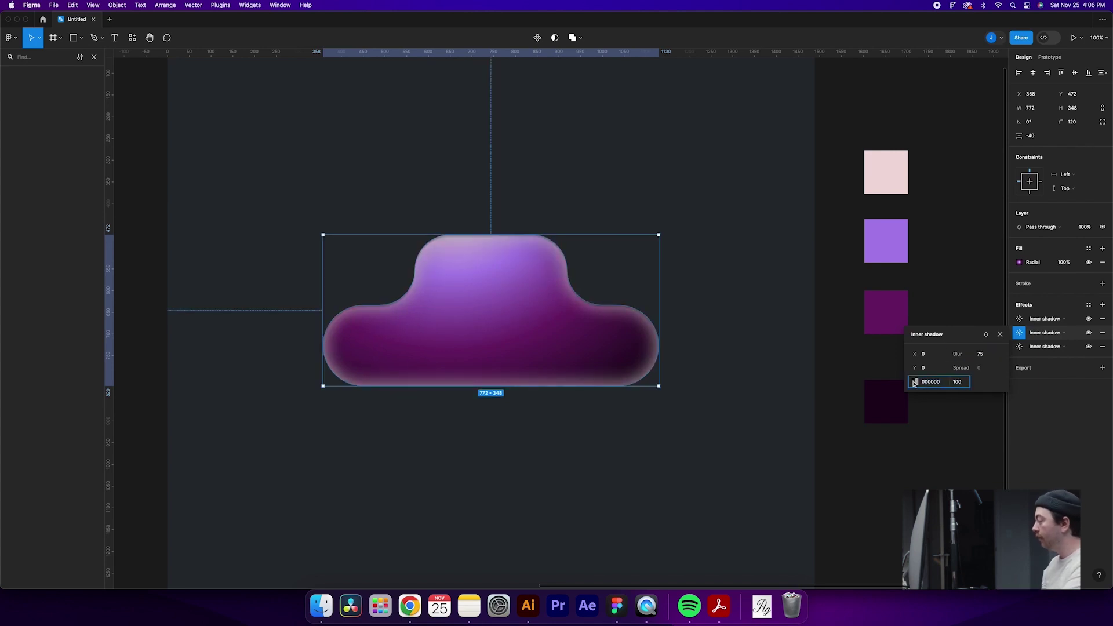
click(915, 383)
drag(884, 385, 833, 389)
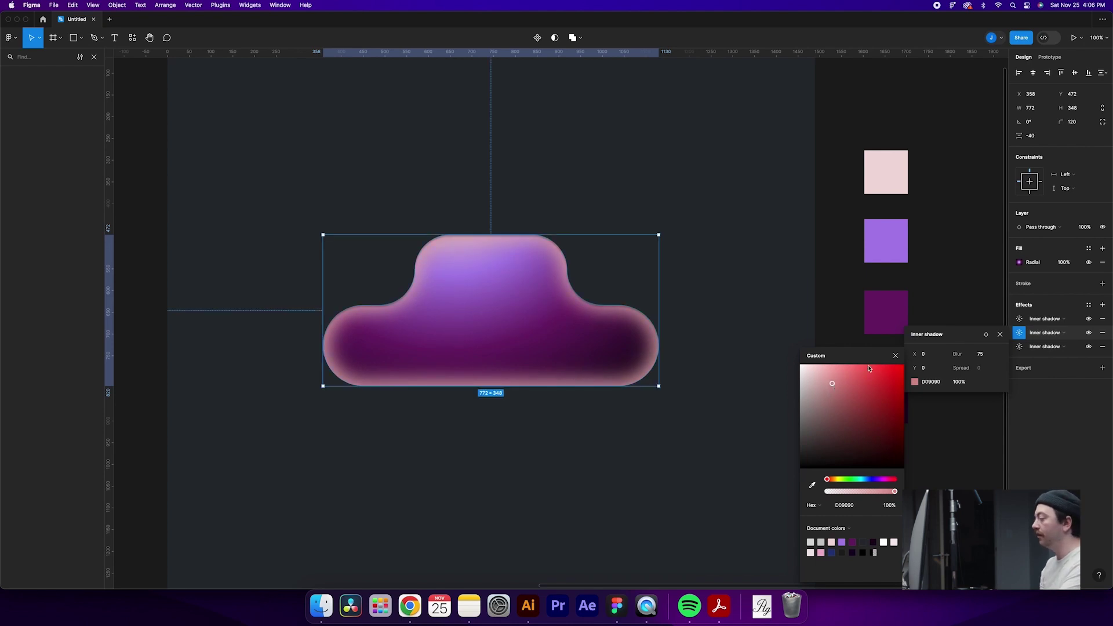
click(896, 356)
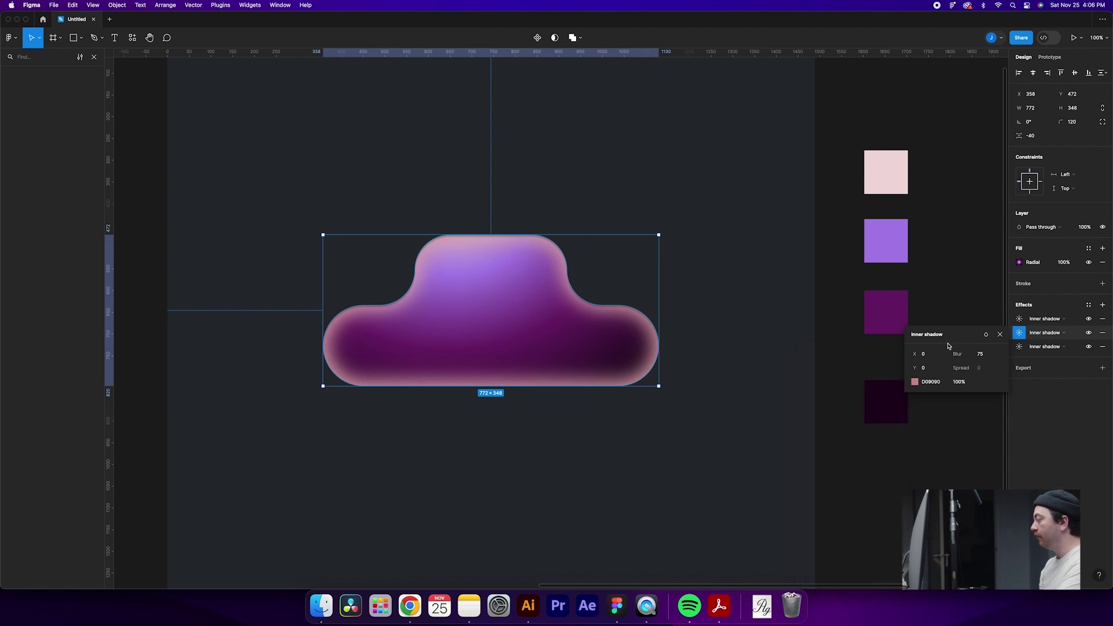
Set the first inner shadow to 100% opacity, Y 0, blur 100, and dark red B25454
click(999, 334)
click(1019, 320)
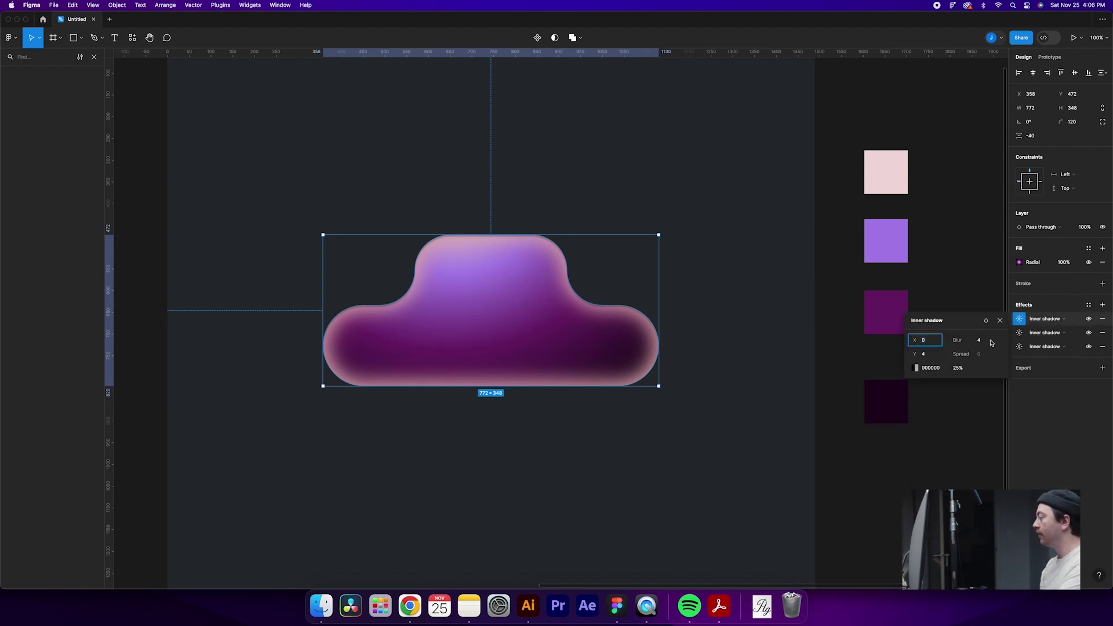
click(957, 369)
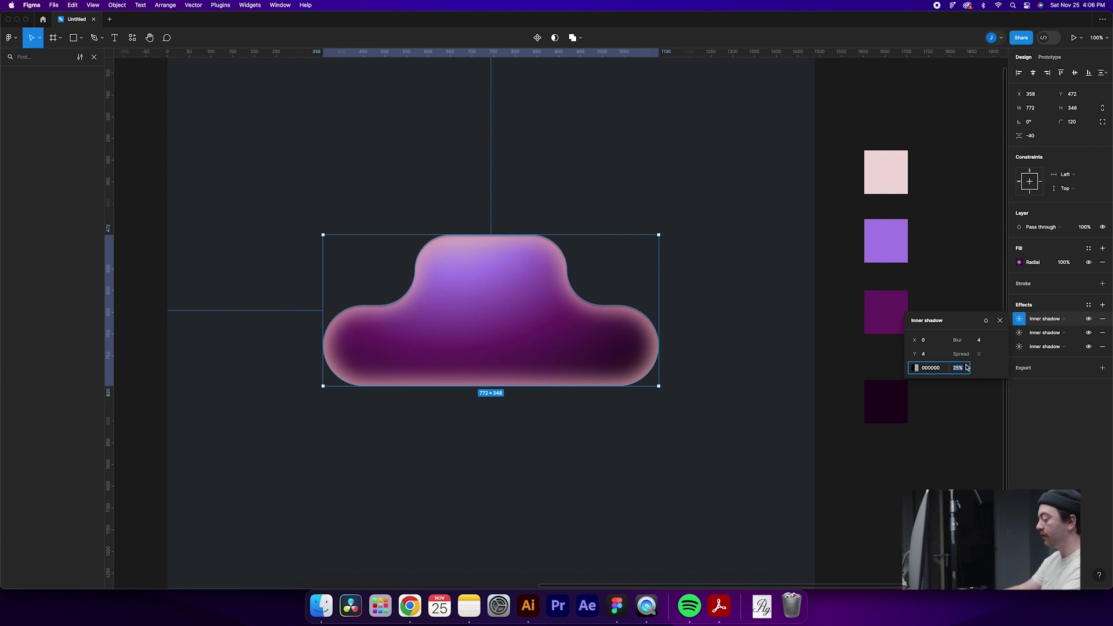
text(100)
click(933, 354)
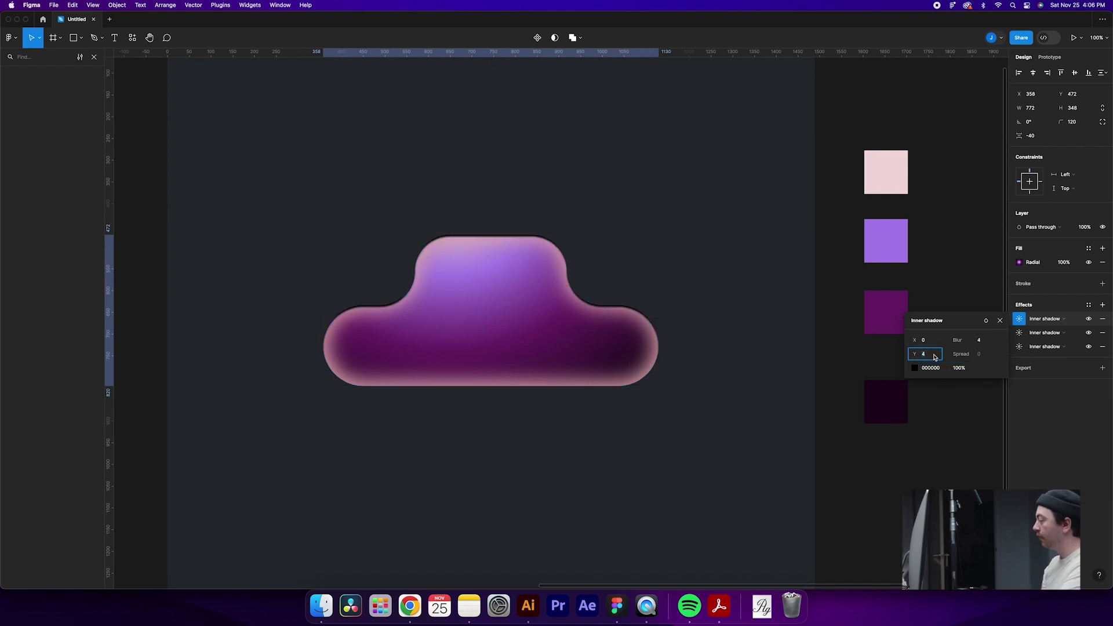
text(0)
key(Return)
click(989, 341)
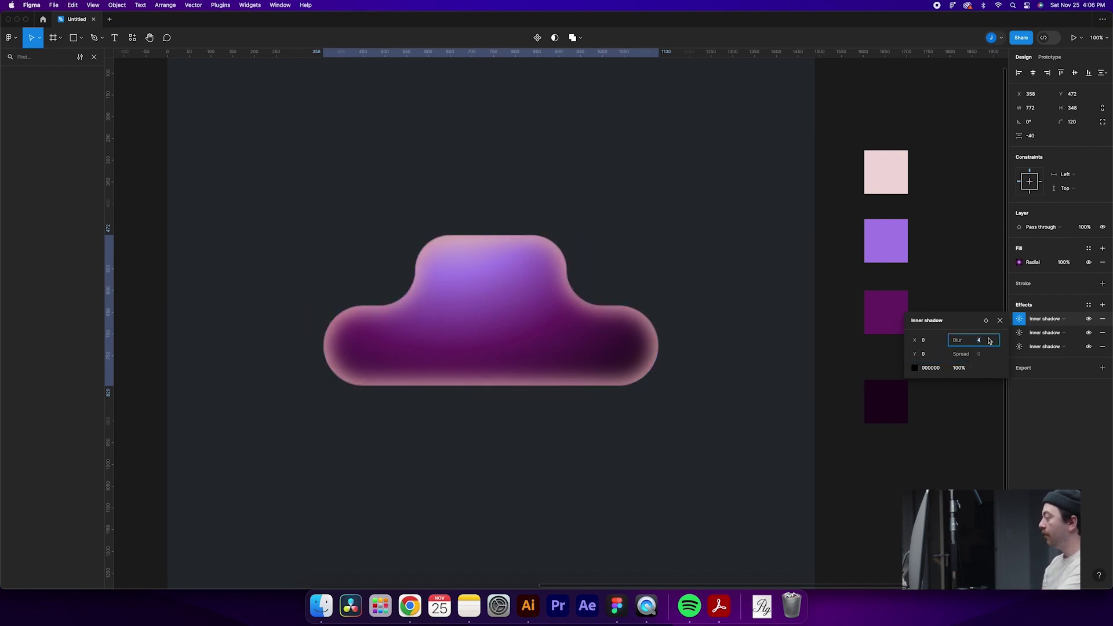
text(100)
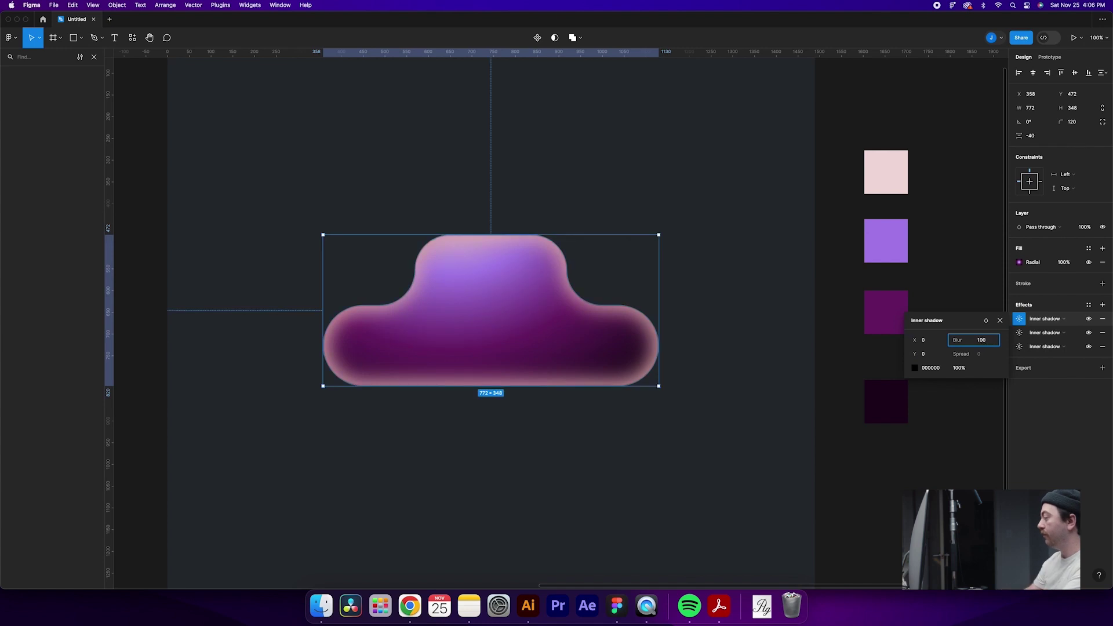
click(915, 369)
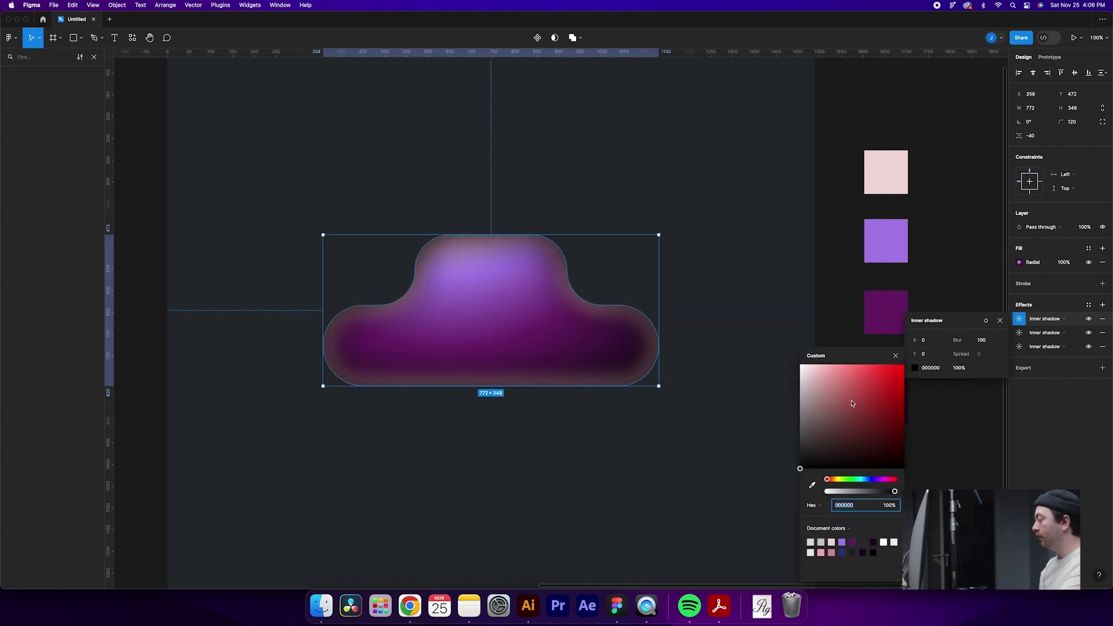
drag(851, 403, 855, 399)
key(Escape)
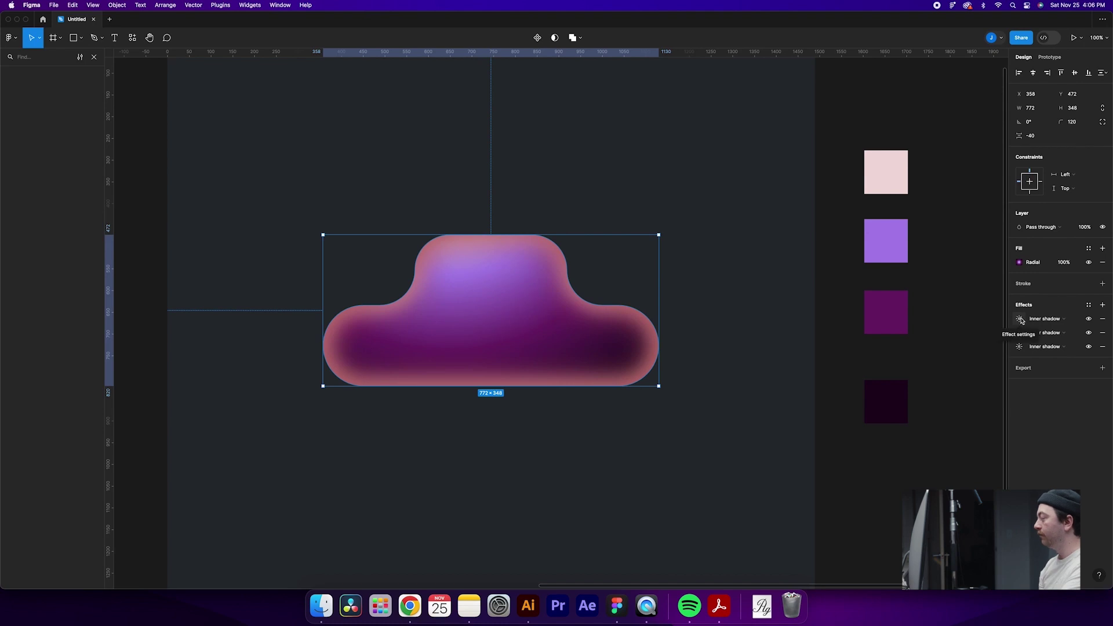
Switch the first inner shadow's blend mode to Overlay
click(1020, 319)
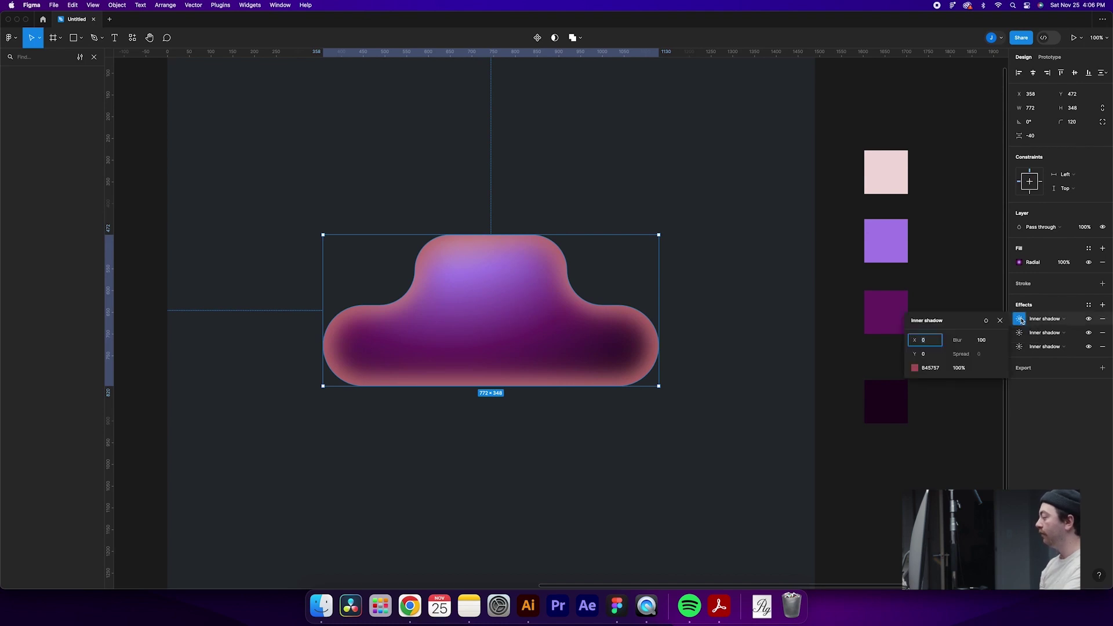
click(985, 321)
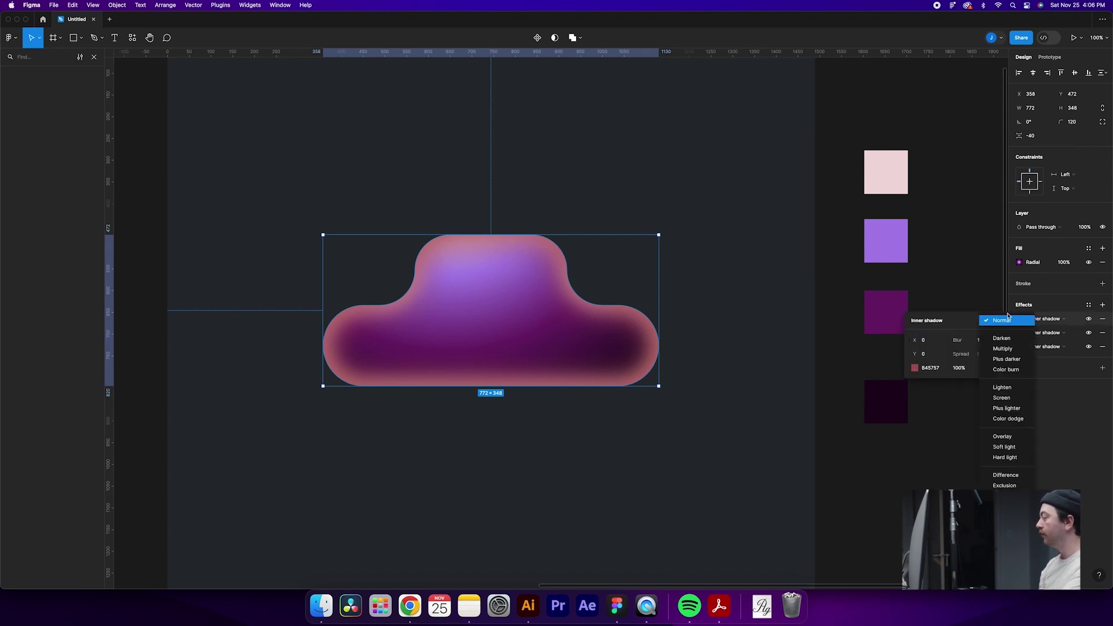
click(1007, 318)
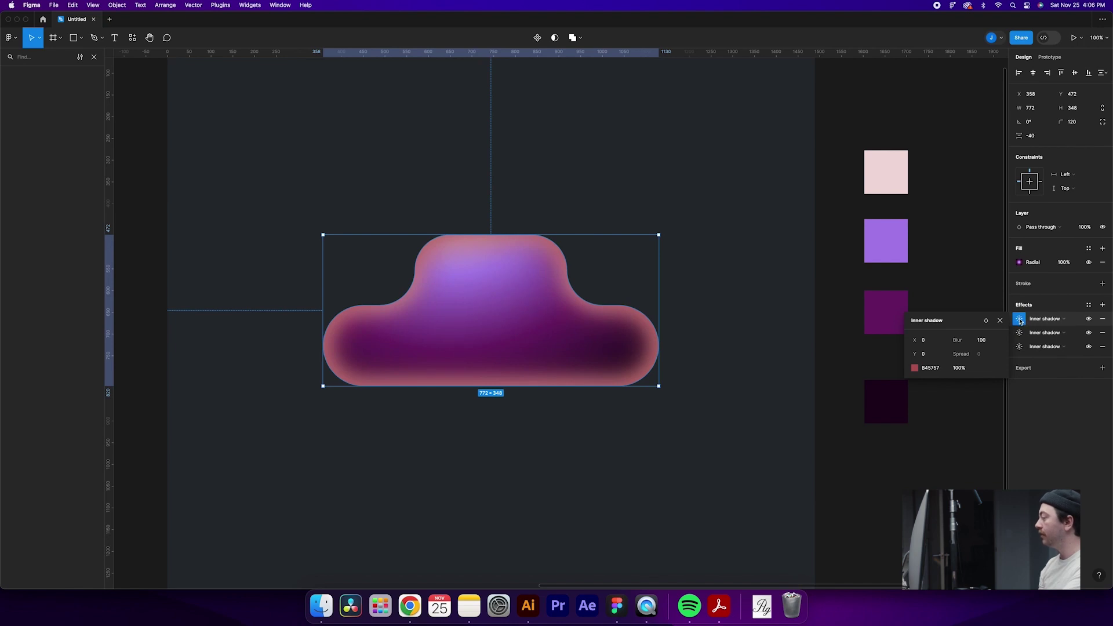
click(987, 322)
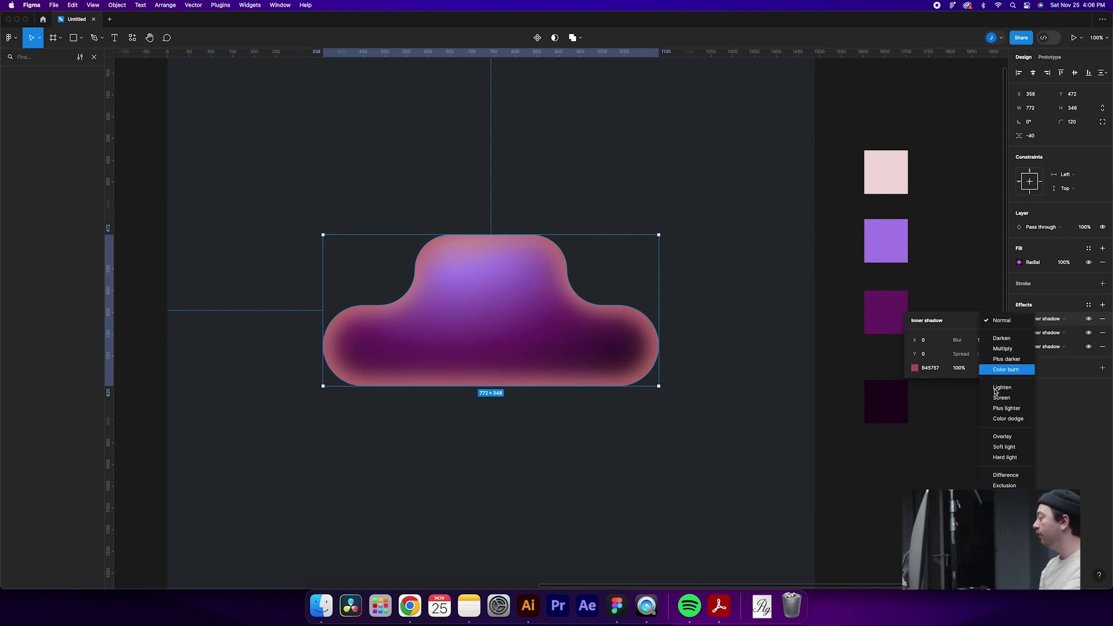
click(1004, 438)
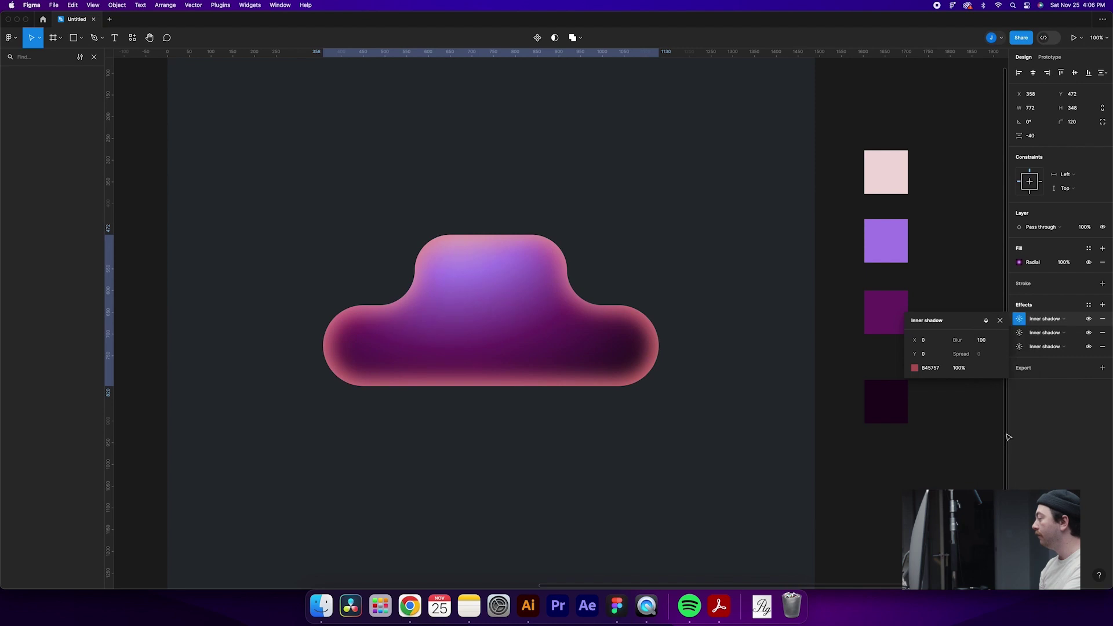
Set the second inner shadow to Overlay blending and preview the deselected cloud
click(1020, 333)
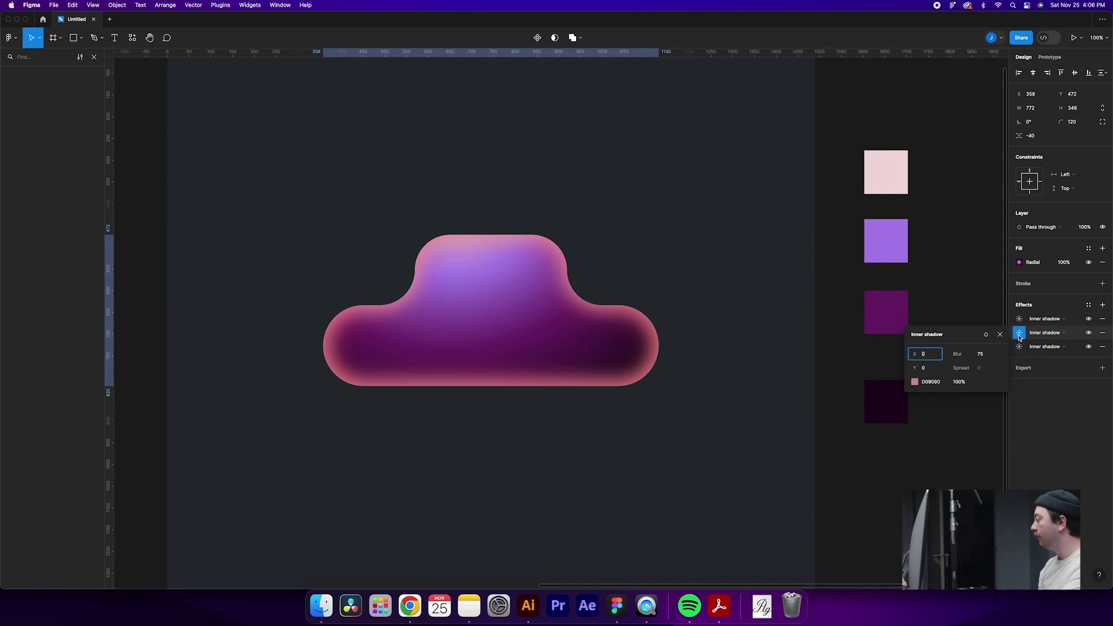
click(987, 336)
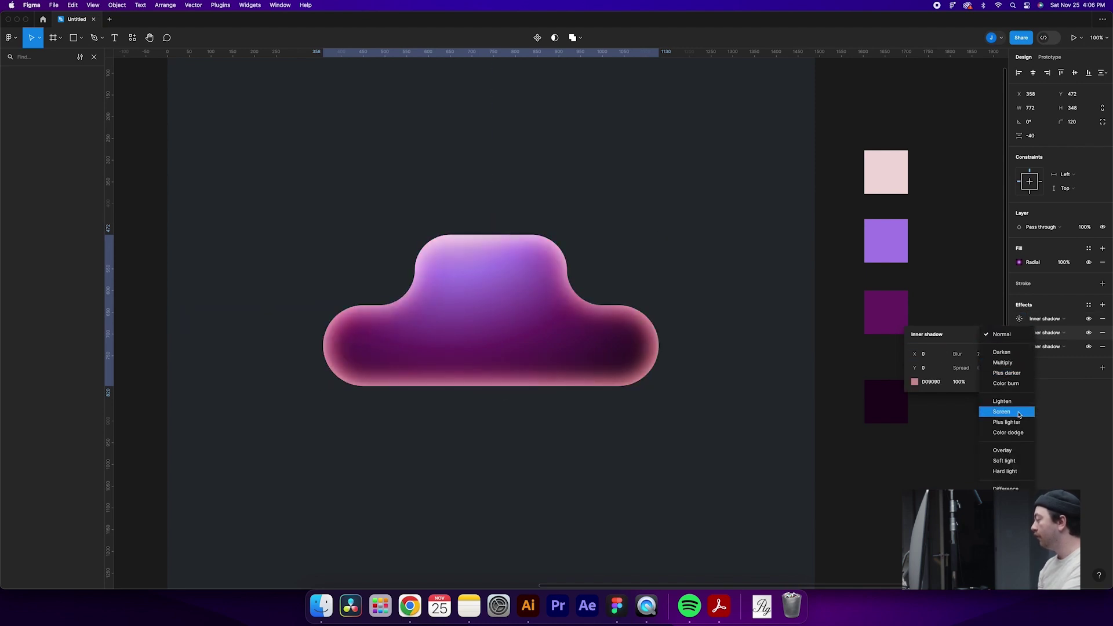
click(1009, 453)
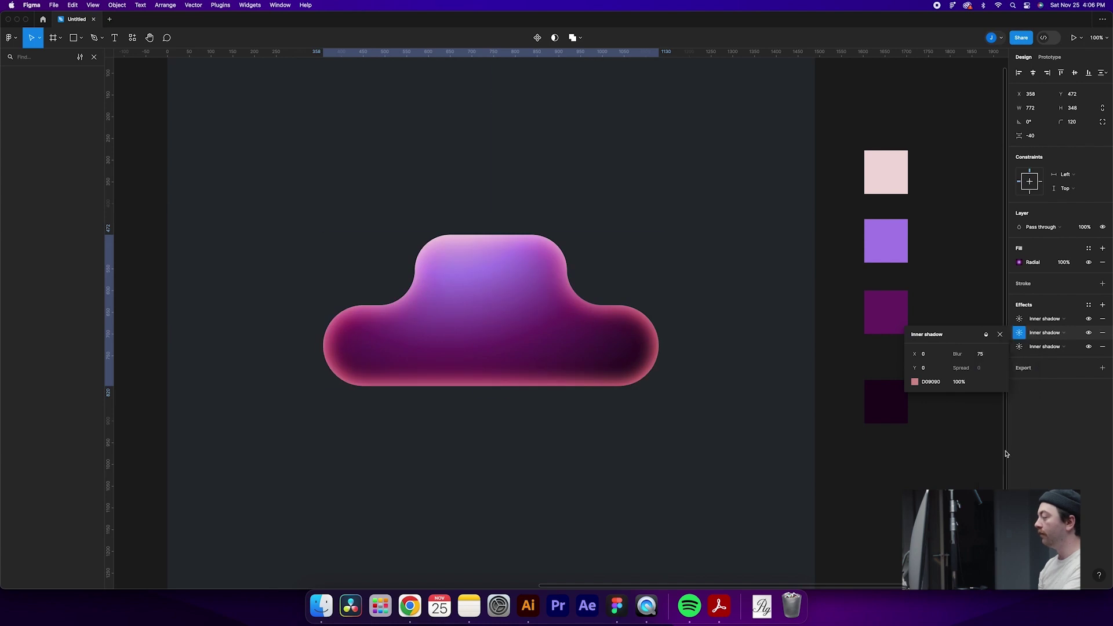
click(794, 446)
click(626, 352)
click(783, 351)
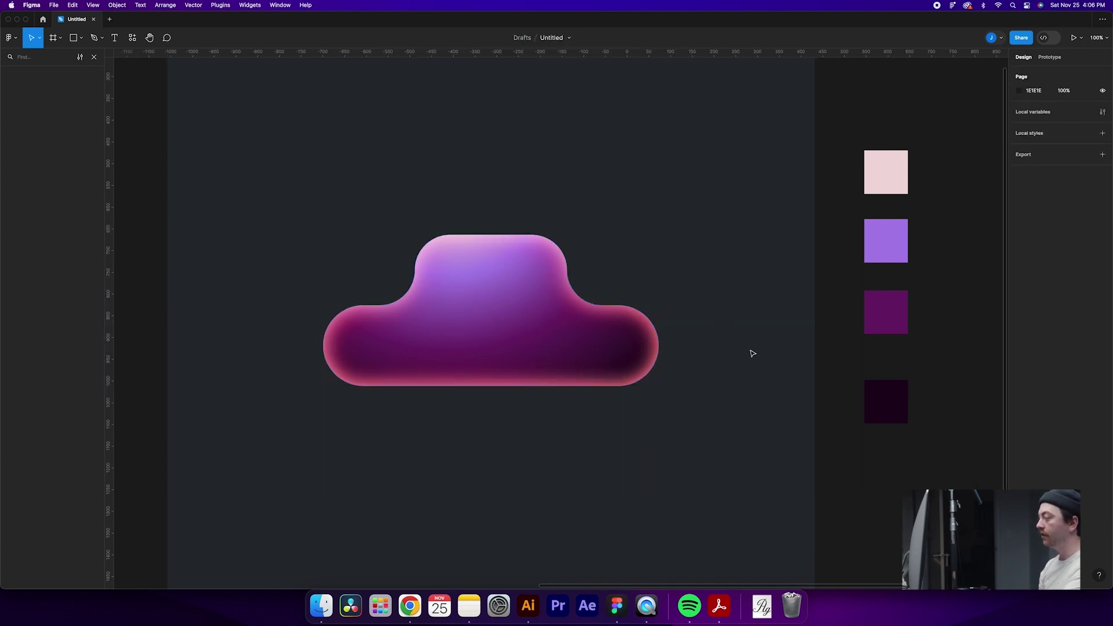
Lighten the second and first inner shadow colours to a softer pink
click(647, 358)
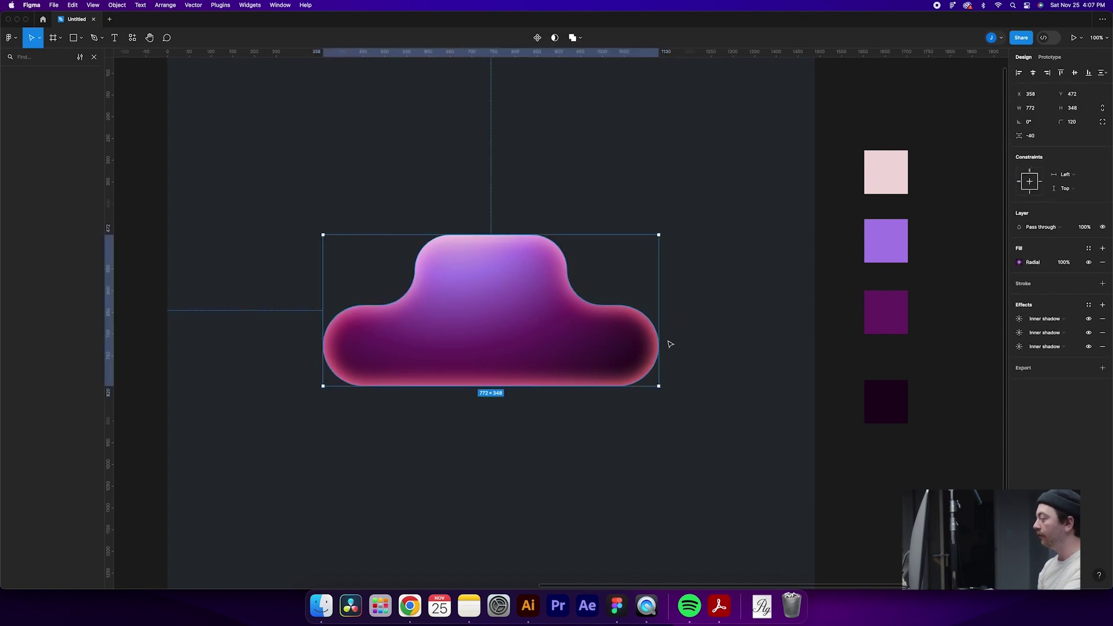
click(1019, 333)
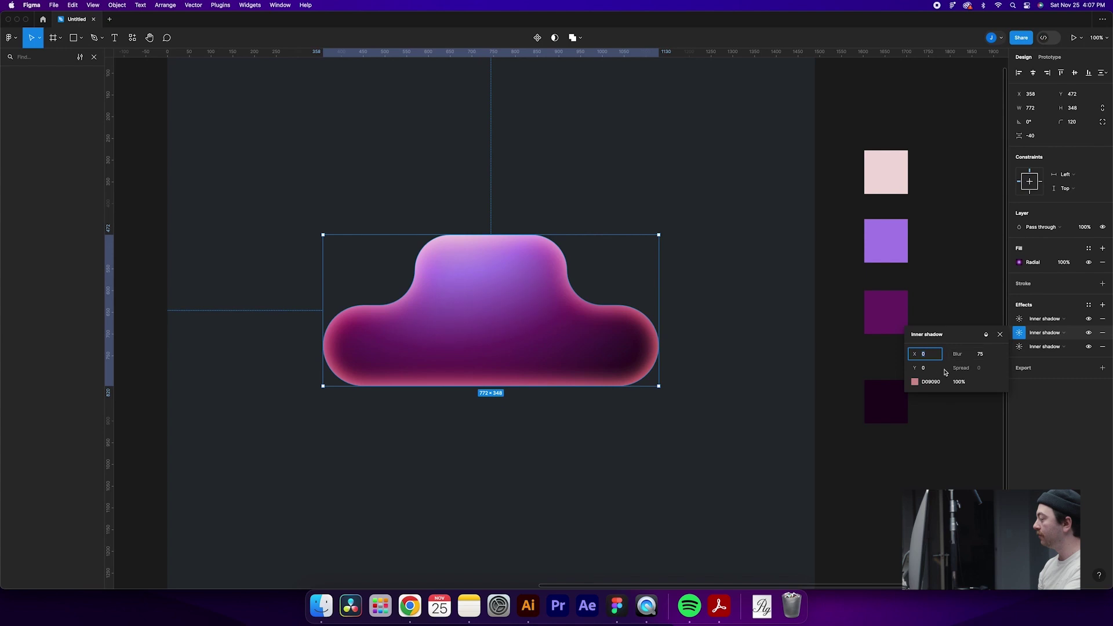
click(915, 382)
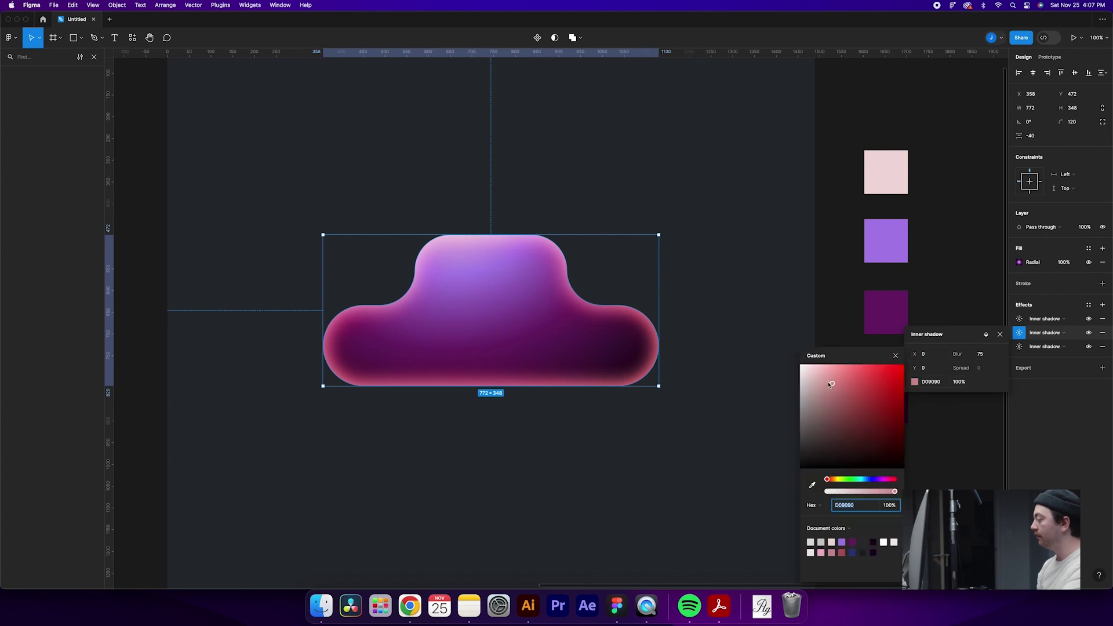
mouse_move(830, 384)
mouse_down()
mouse_move(816, 372)
mouse_move(817, 381)
mouse_up()
click(1016, 320)
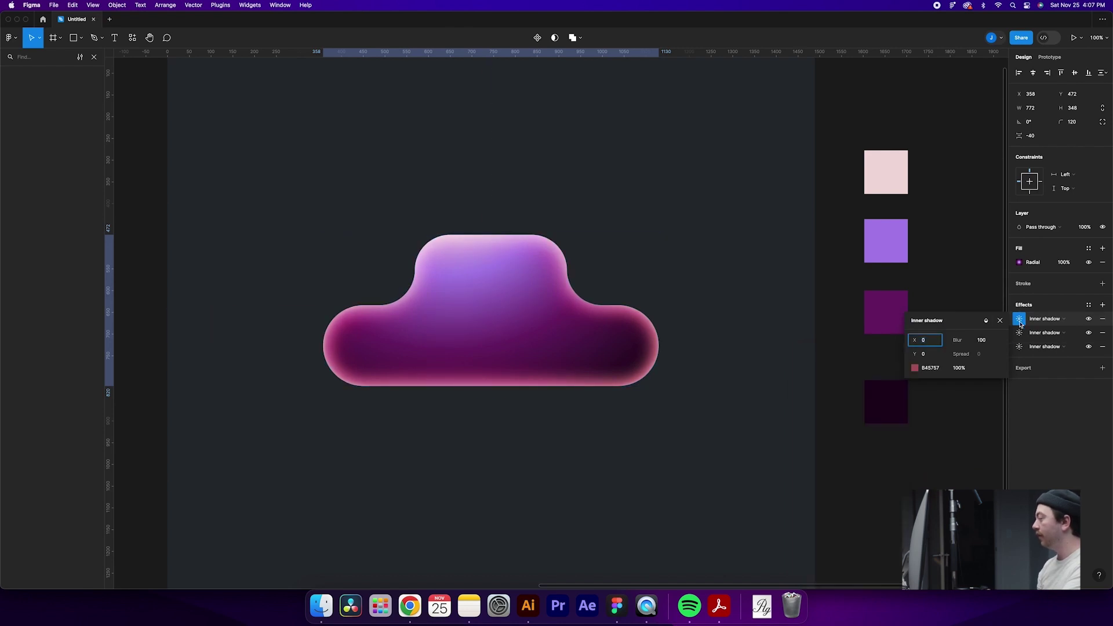
click(916, 369)
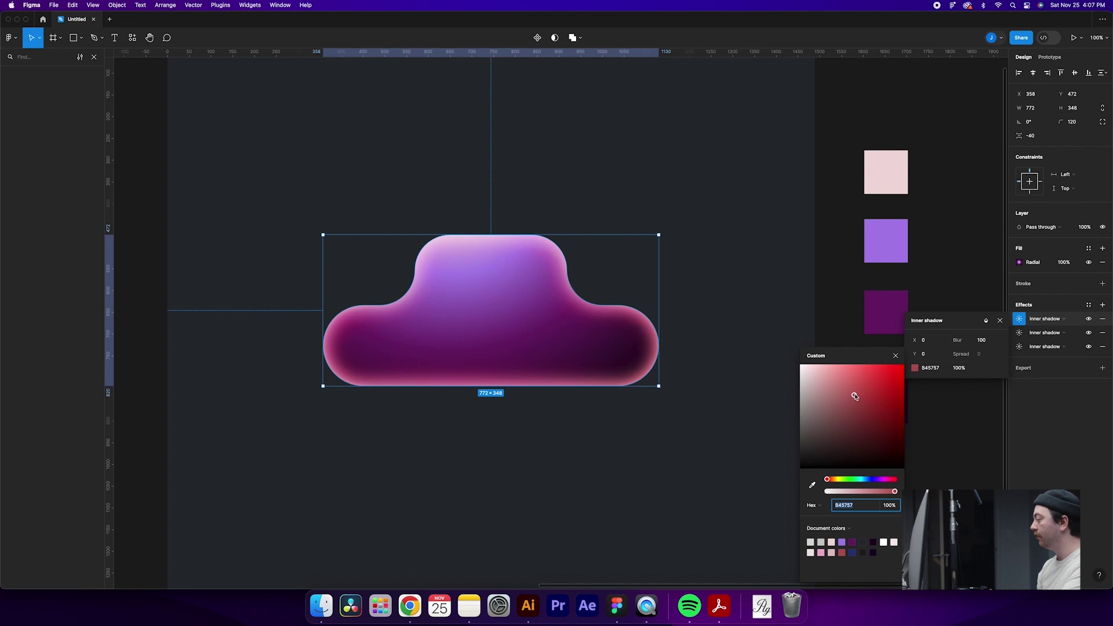
drag(854, 396, 845, 393)
click(842, 307)
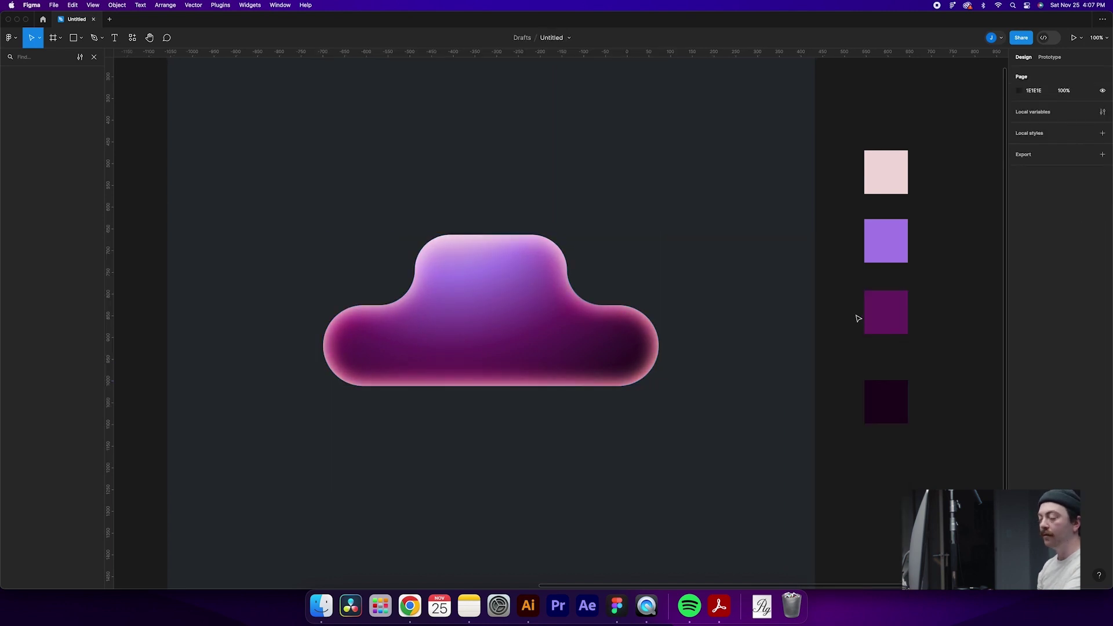
Deepen the second inner shadow to C79595 and tint the third a pinker D9B1B1
click(638, 348)
click(1020, 333)
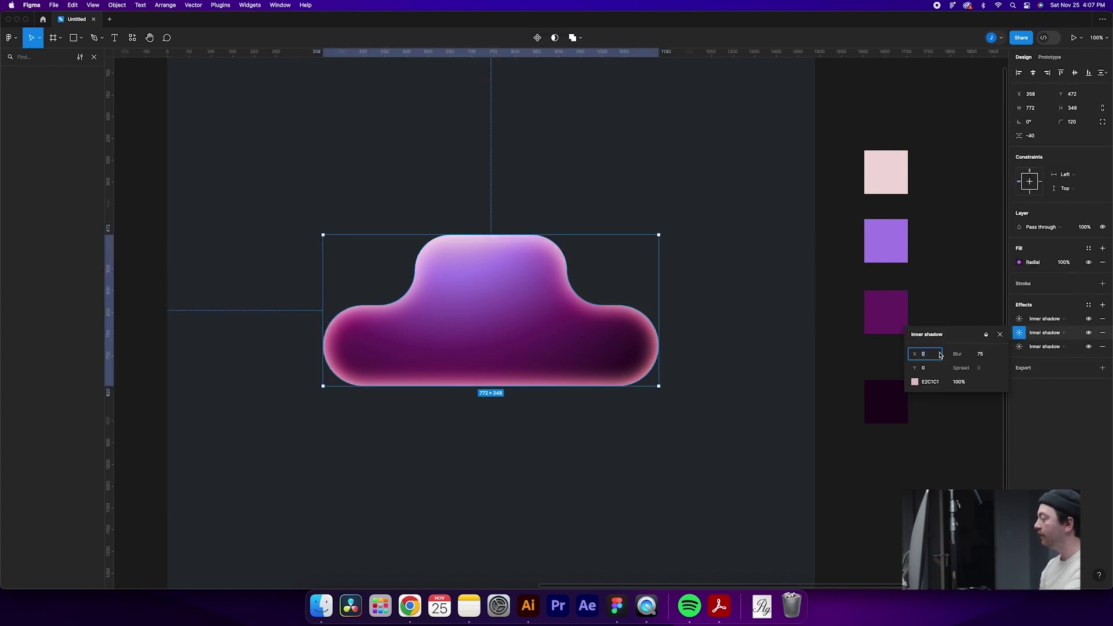
click(914, 382)
drag(830, 390, 826, 387)
click(1019, 347)
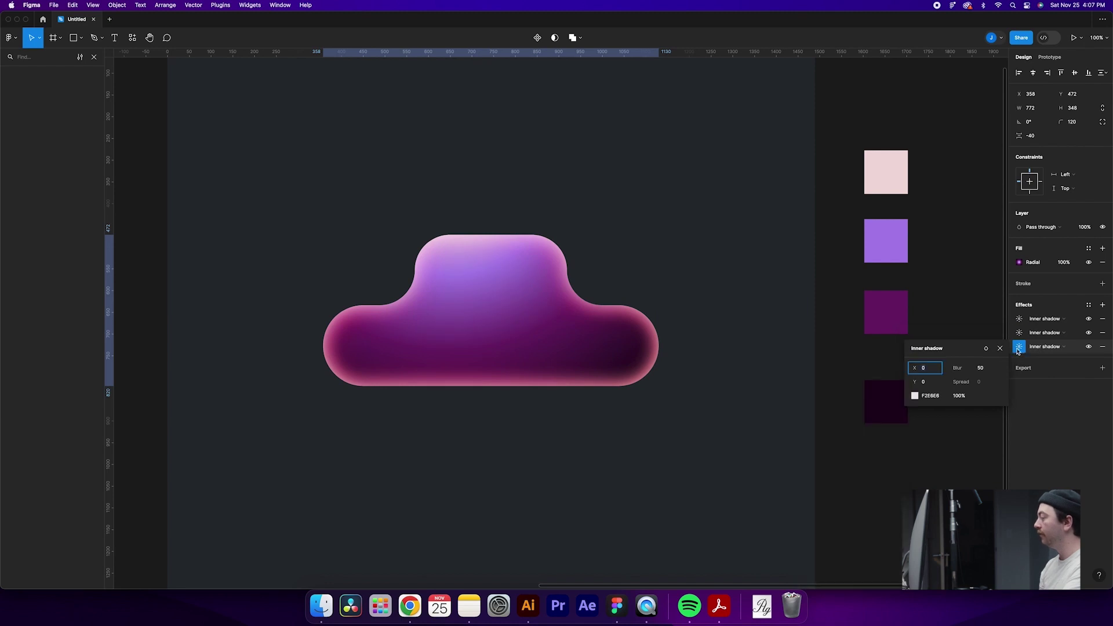
click(916, 396)
drag(822, 381, 820, 384)
click(738, 316)
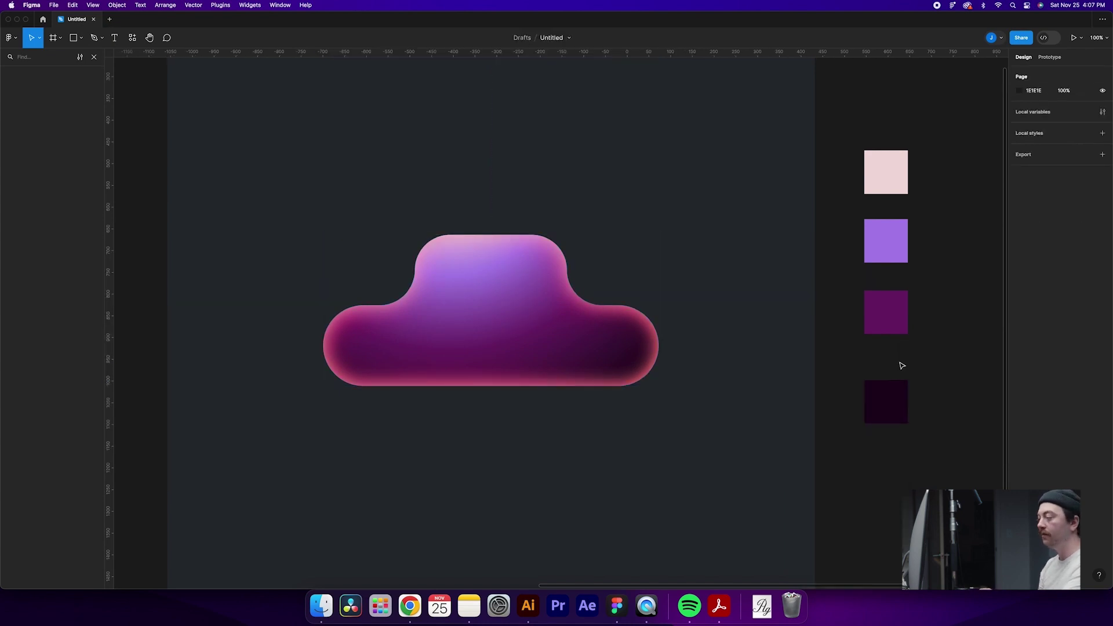
click(565, 360)
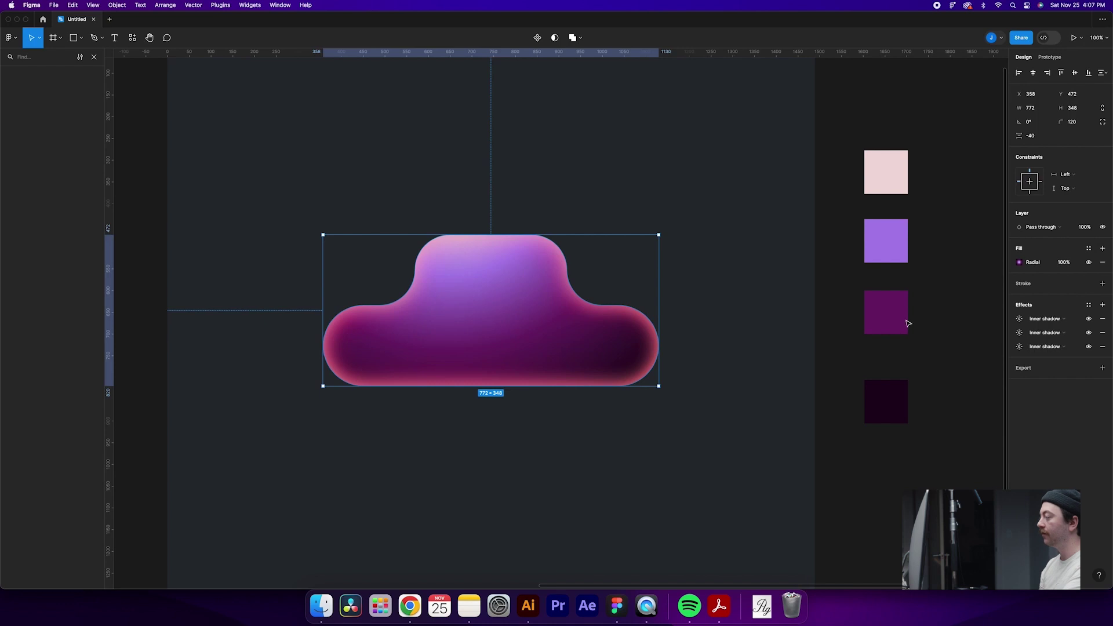
click(1020, 263)
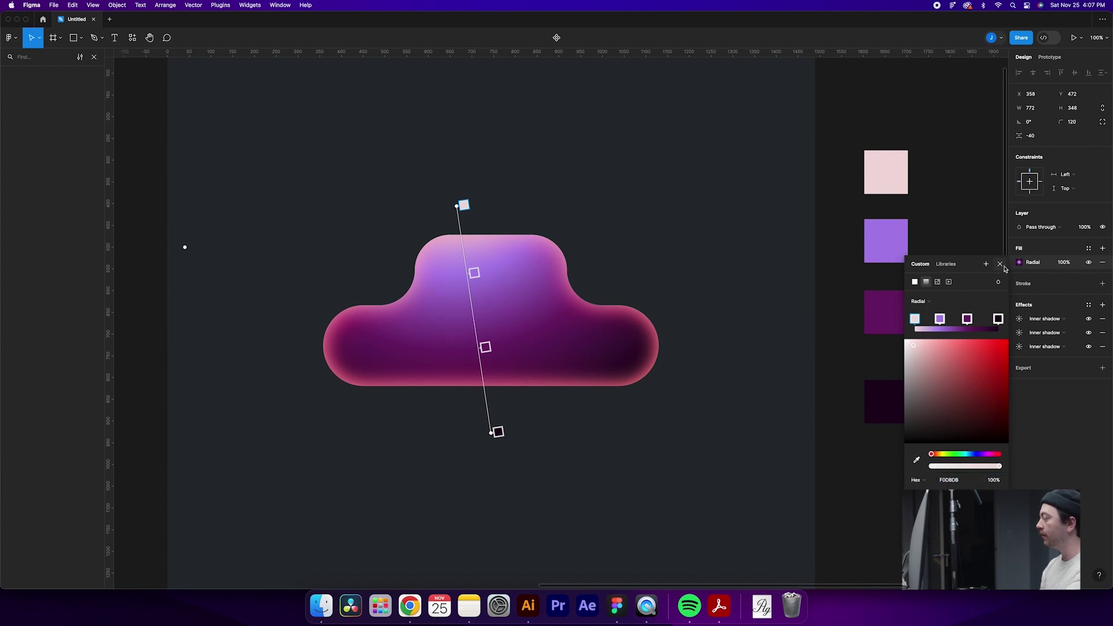
key(Escape)
click(752, 265)
click(610, 319)
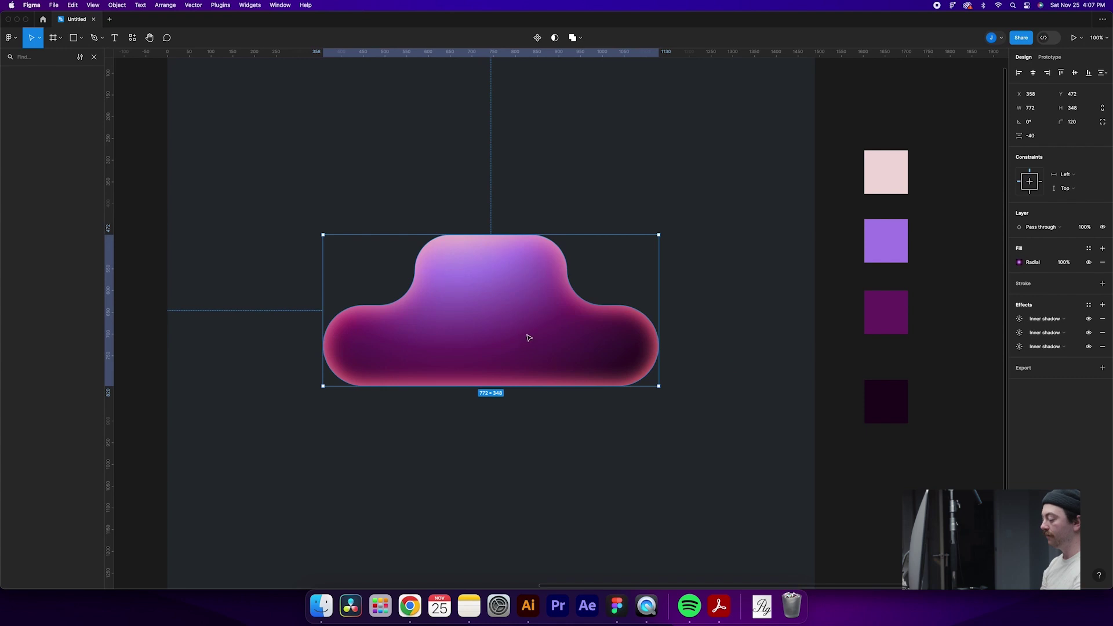
Duplicate the cloud shape below the original and make the copy much narrower
drag(528, 338, 543, 506)
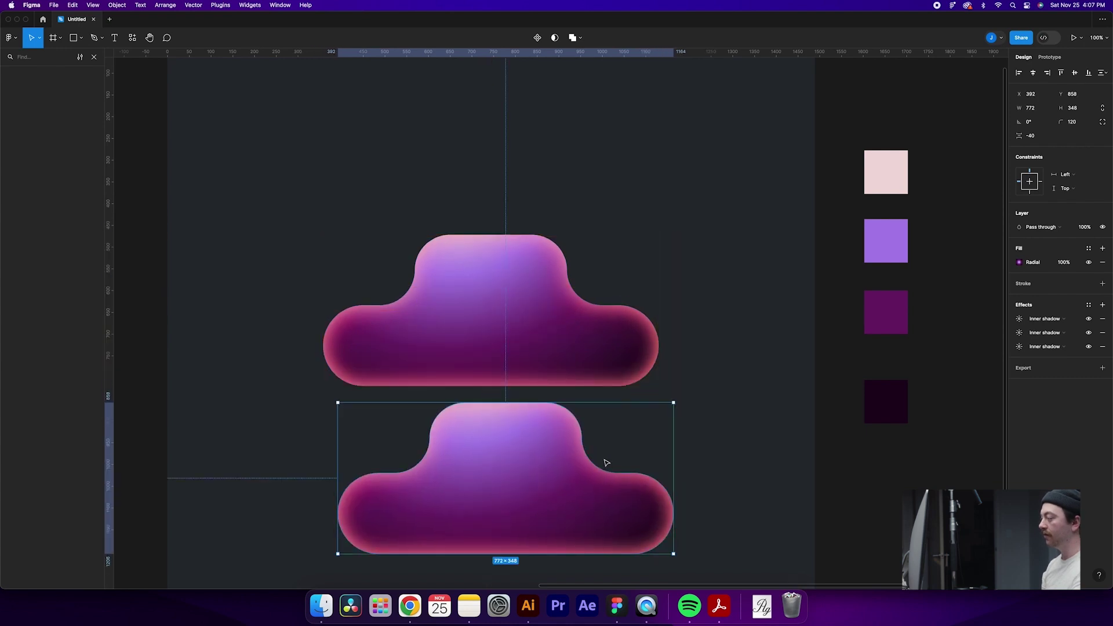
scroll(606, 462, down, 5)
scroll(606, 462, left, 1)
drag(708, 301, 537, 306)
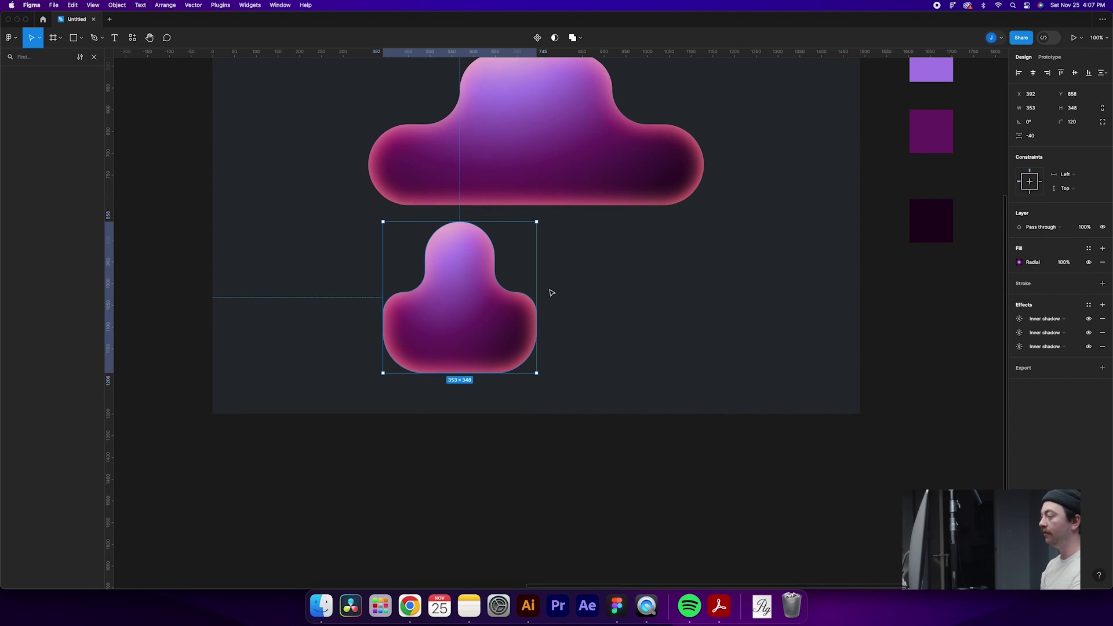
Reduce the copy's top-piece corner radius and move the copy right of the original cloud
double_click(485, 257)
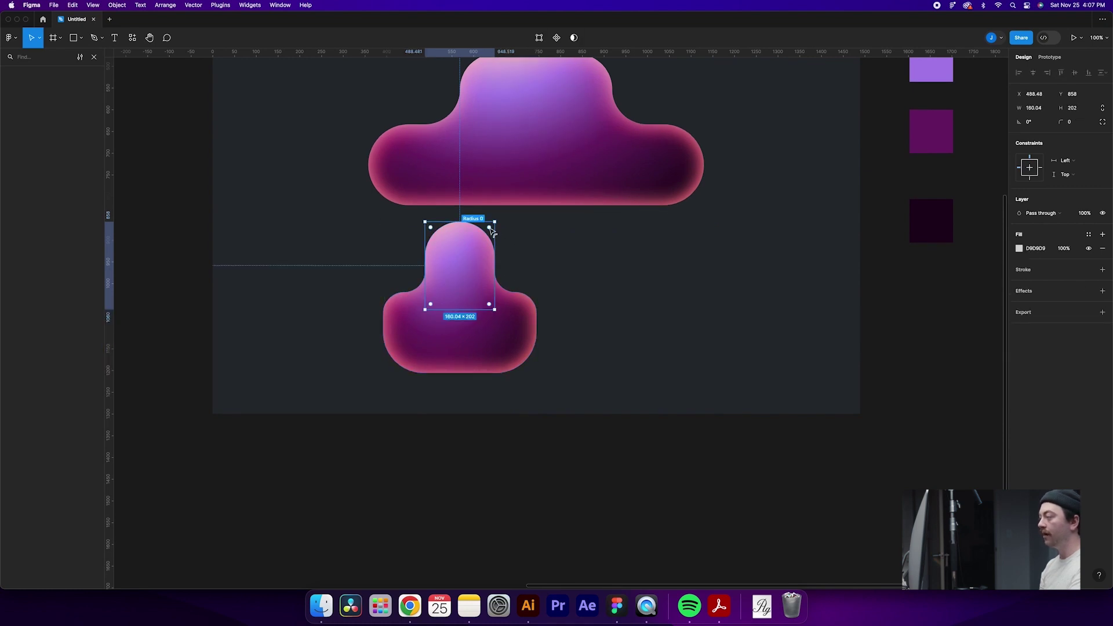
mouse_move(492, 231)
mouse_down()
mouse_move(483, 244)
mouse_move(521, 233)
mouse_move(490, 243)
mouse_up()
click(589, 254)
scroll(614, 289, up, 3)
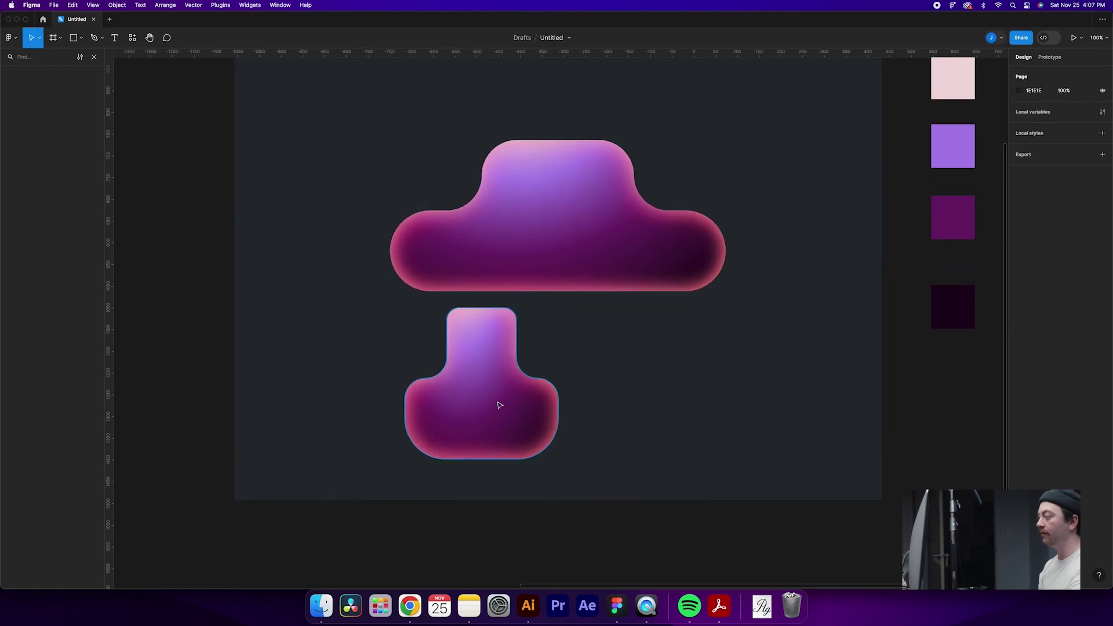
drag(497, 400, 778, 147)
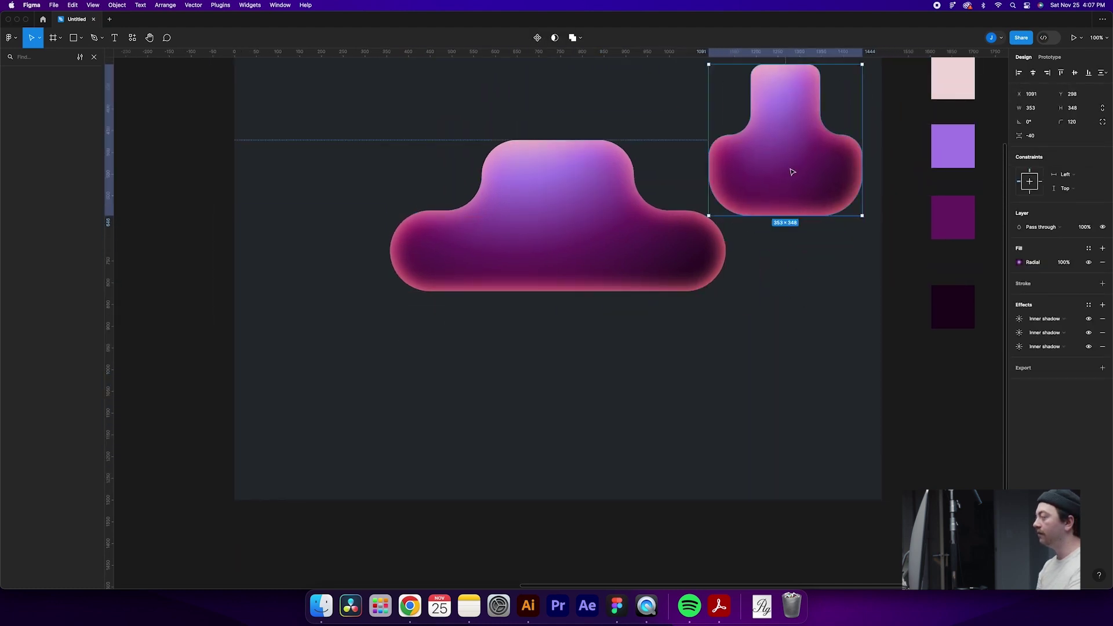
scroll(792, 172, up, 3)
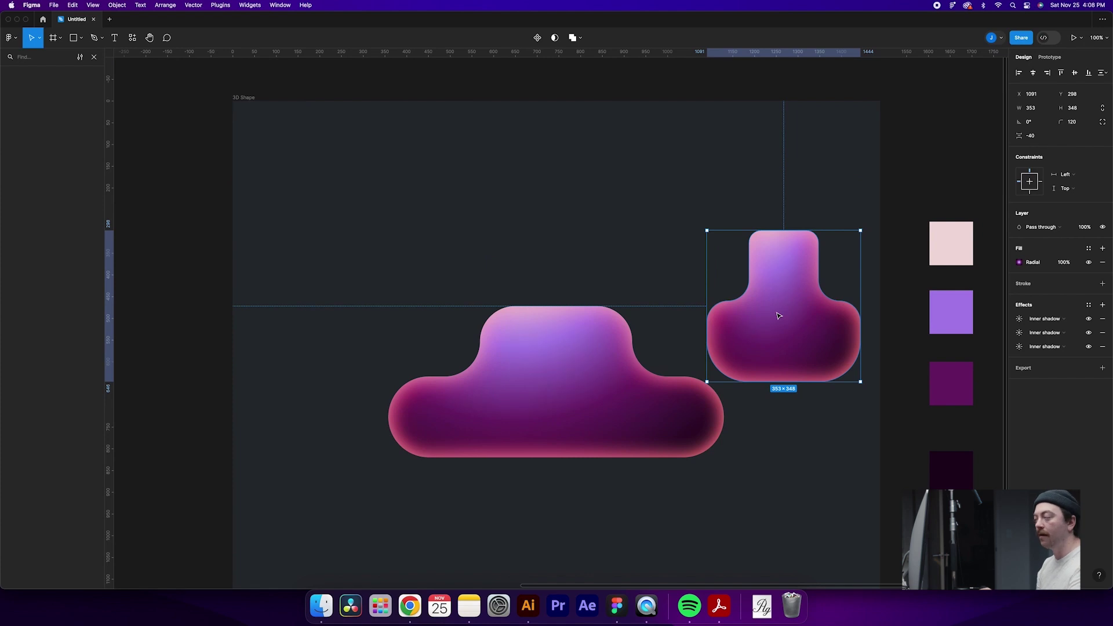
key(Escape)
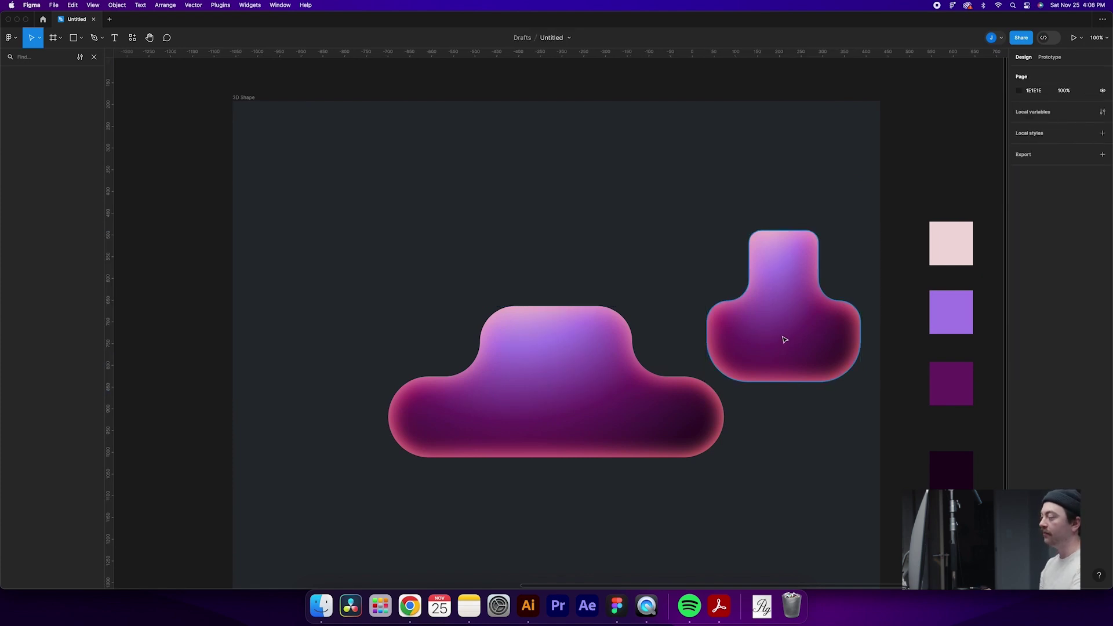